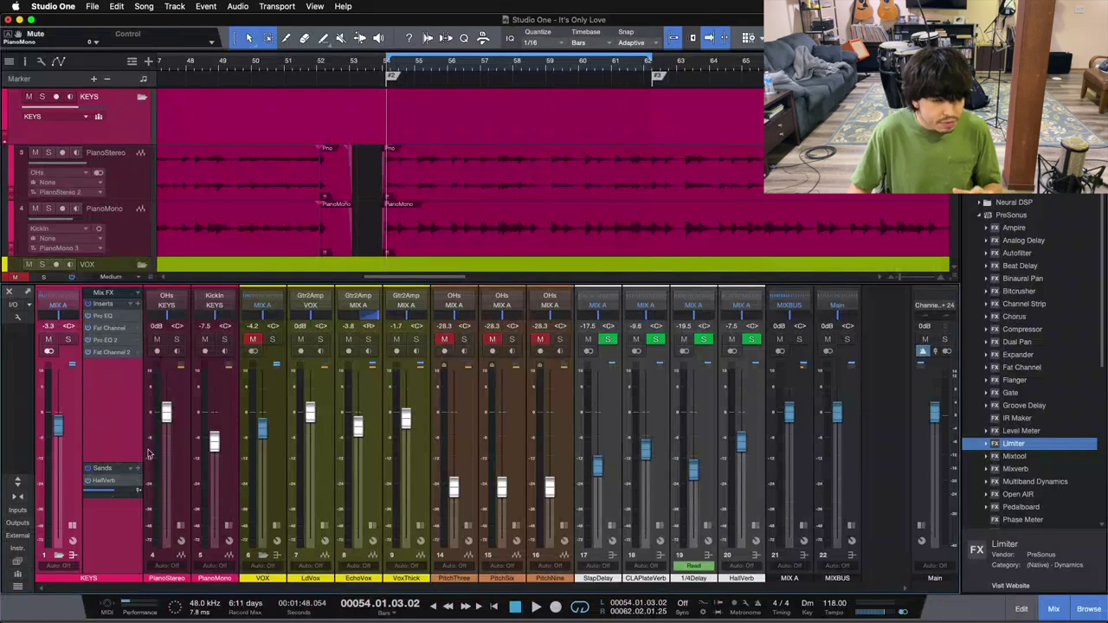
Select the PianoStereo and PianoMono tracks and play the piano passage from bar 54
{"action": "left_click", "coordinate": [180, 448]}
{"action": "left_click", "coordinate": [176, 488]}
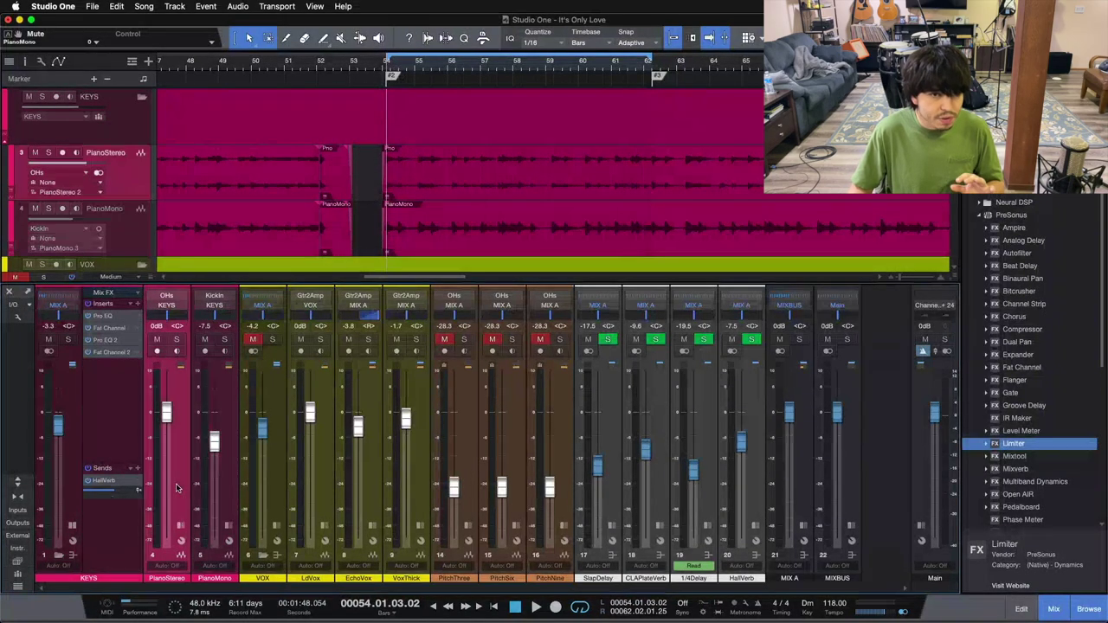
{"action": "left_click", "coordinate": [229, 495]}
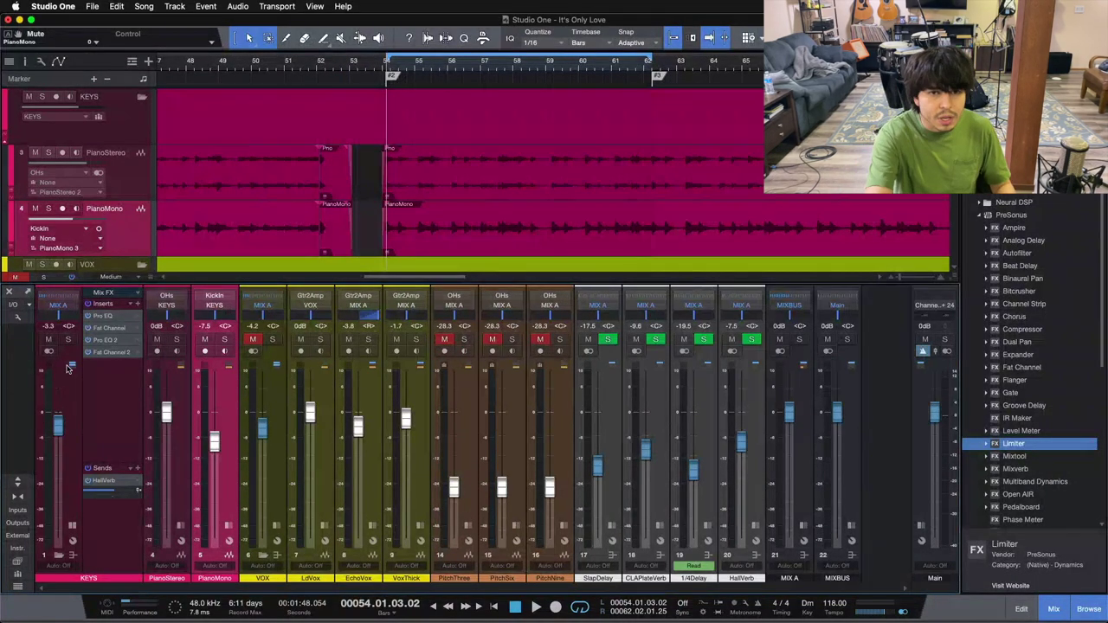
{"action": "key", "text": "space"}
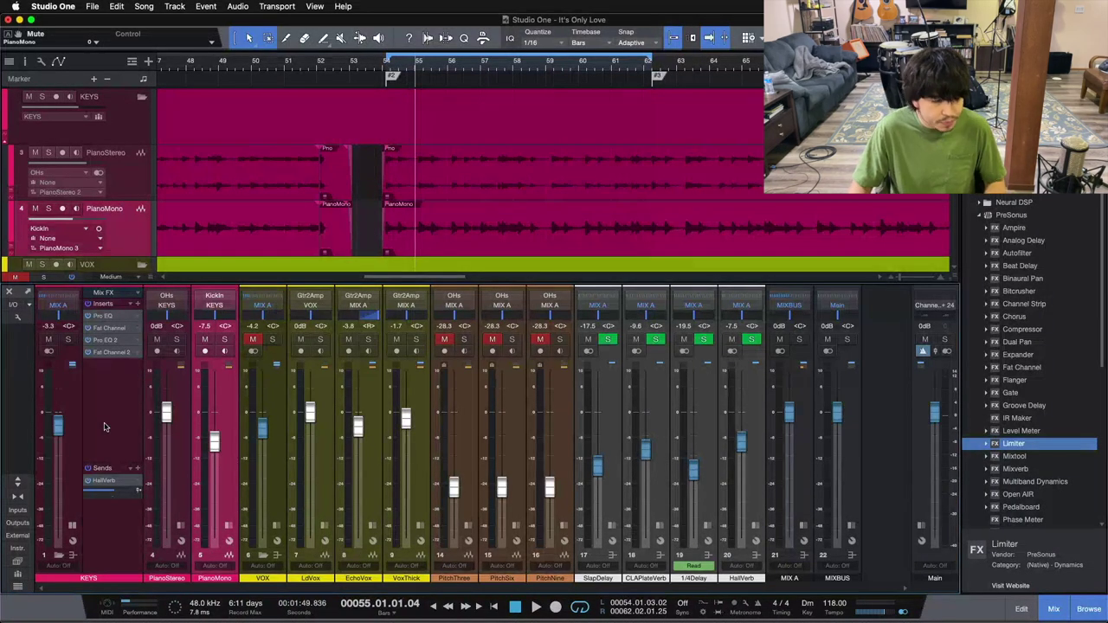
{"action": "left_click", "coordinate": [175, 471]}
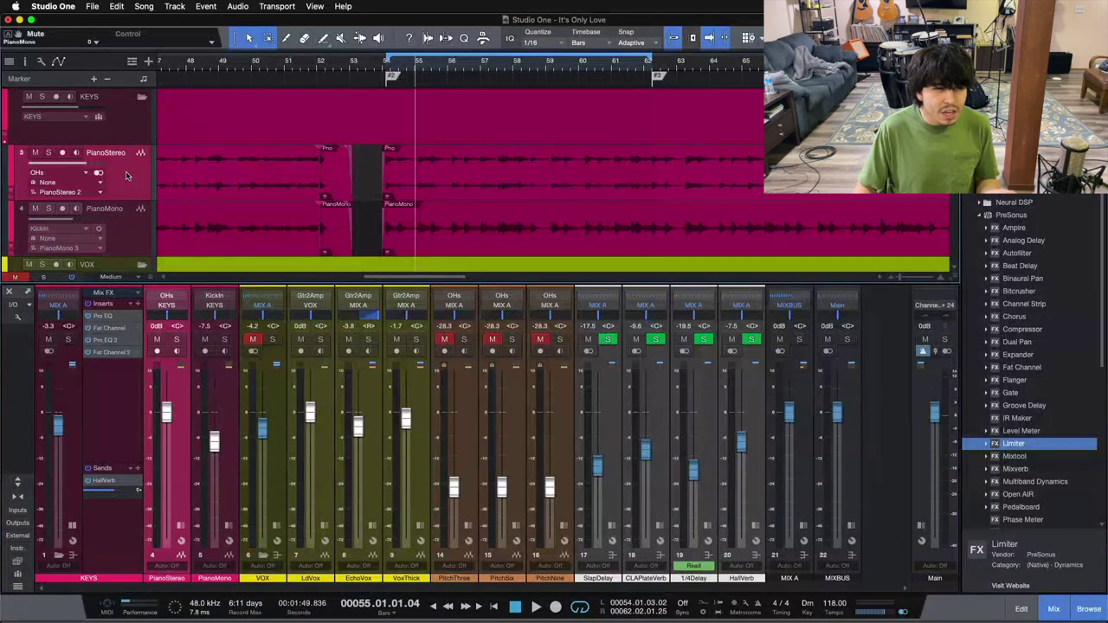
Solo PianoStereo, play it from the loop start, then clear the solo
{"action": "left_click", "coordinate": [134, 235]}
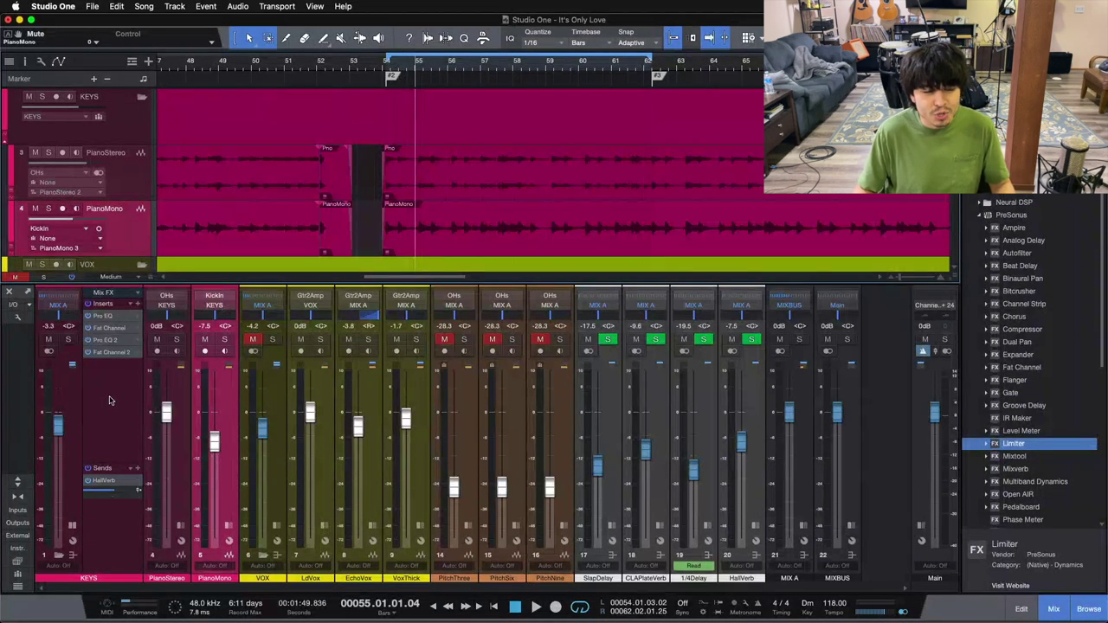
{"action": "left_click", "coordinate": [176, 340]}
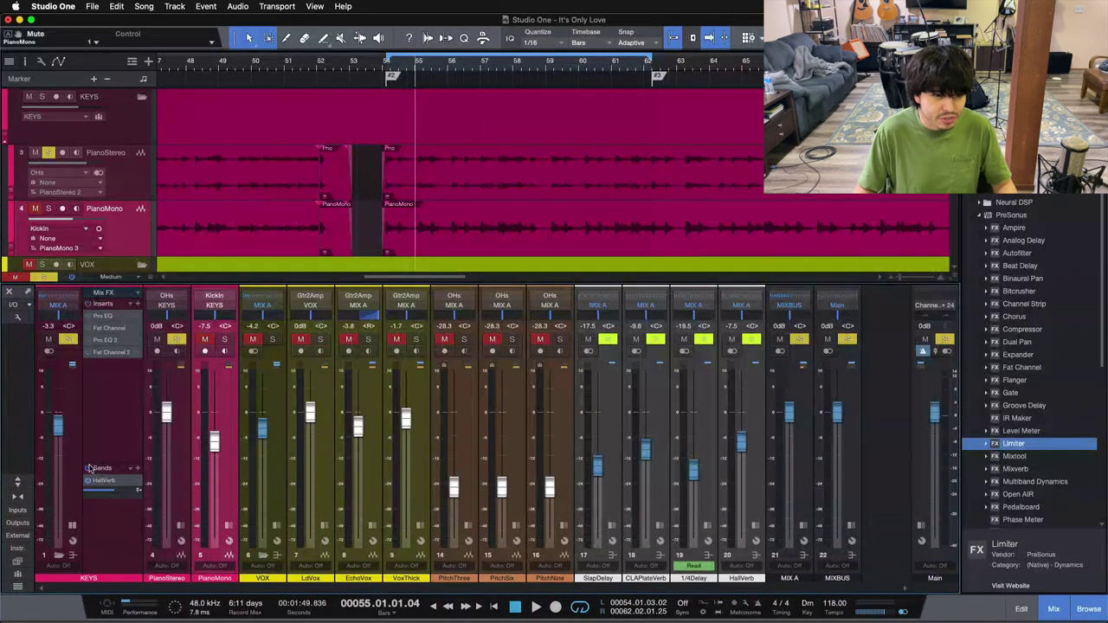
{"action": "key", "text": "space"}
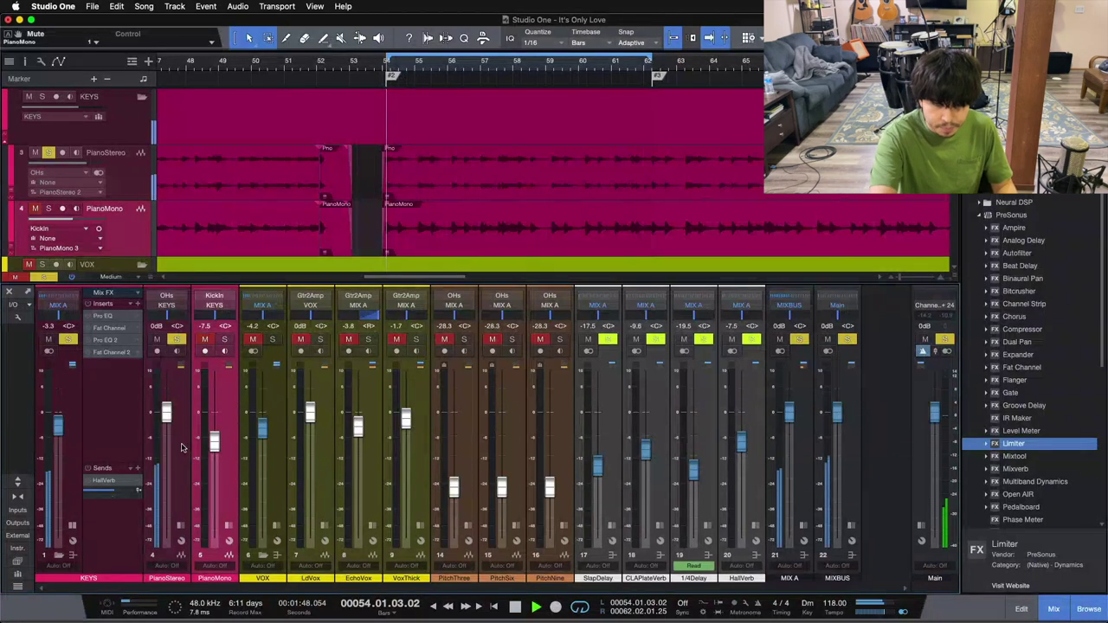
{"action": "key", "text": "space"}
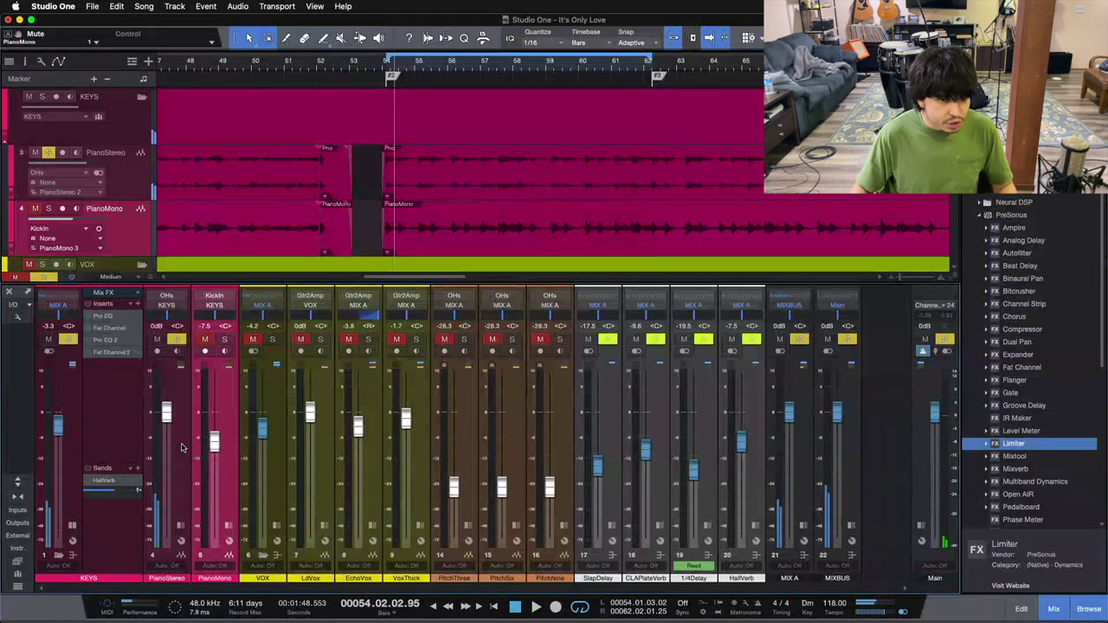
{"action": "left_click", "coordinate": [176, 338]}
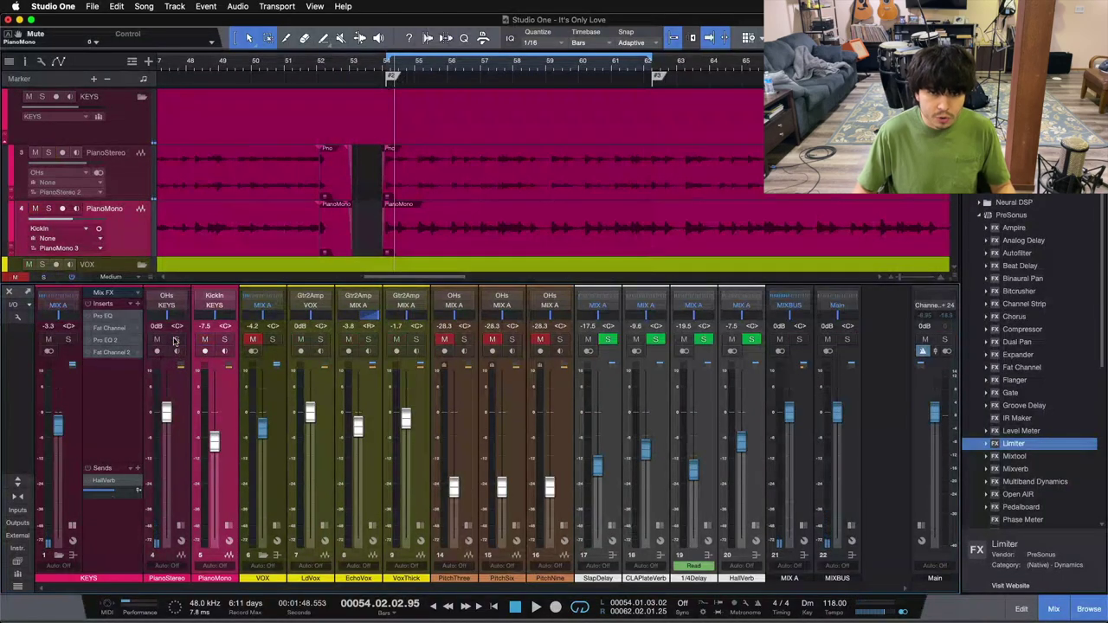
Solo PianoMono, show its empty inserts list, and play it briefly, stopping near bar 55
{"action": "left_click", "coordinate": [224, 339]}
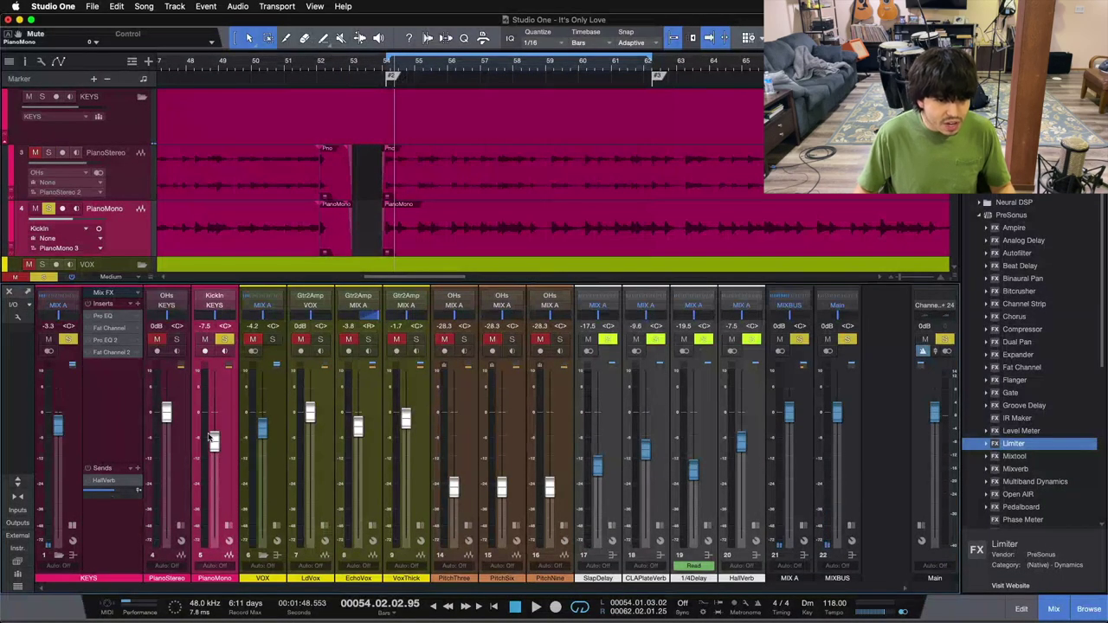
{"action": "left_click", "coordinate": [229, 525]}
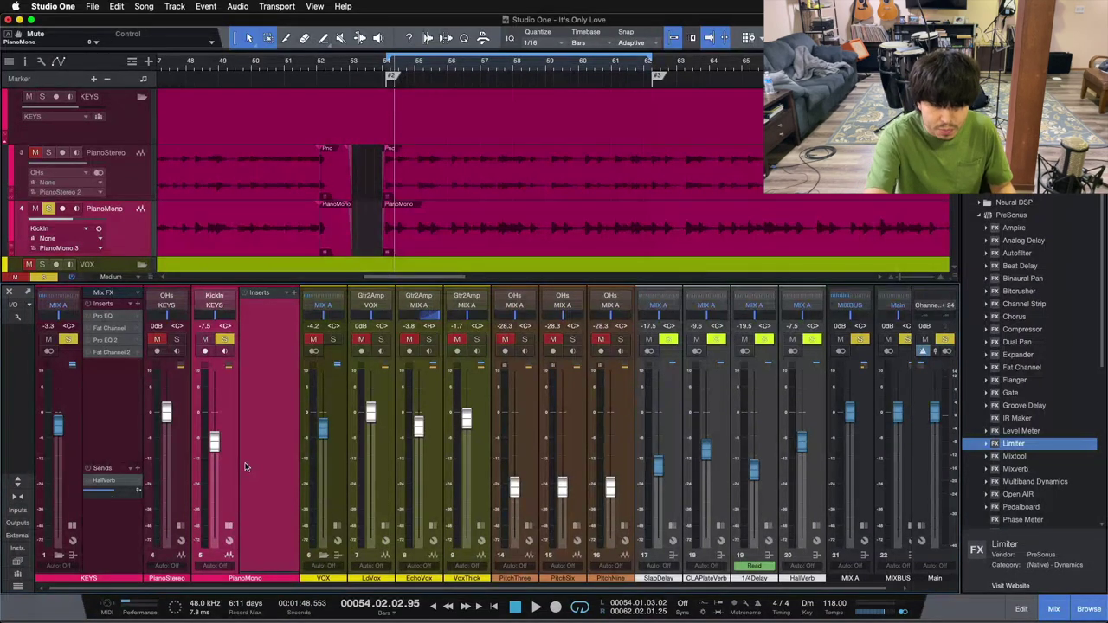
{"action": "key", "text": "space"}
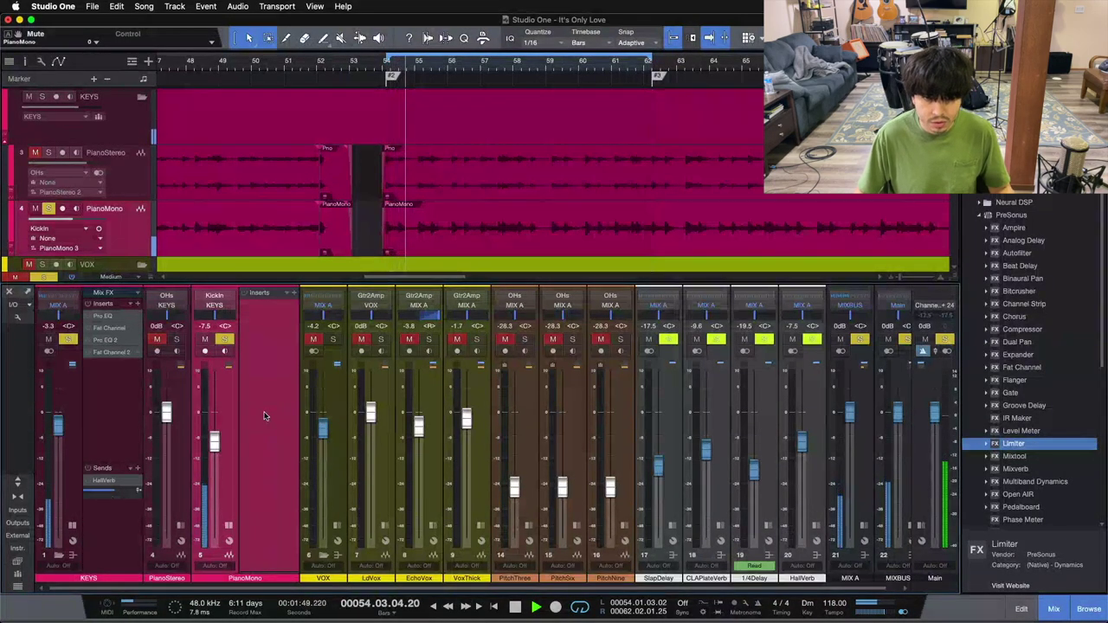
{"action": "key", "text": "space"}
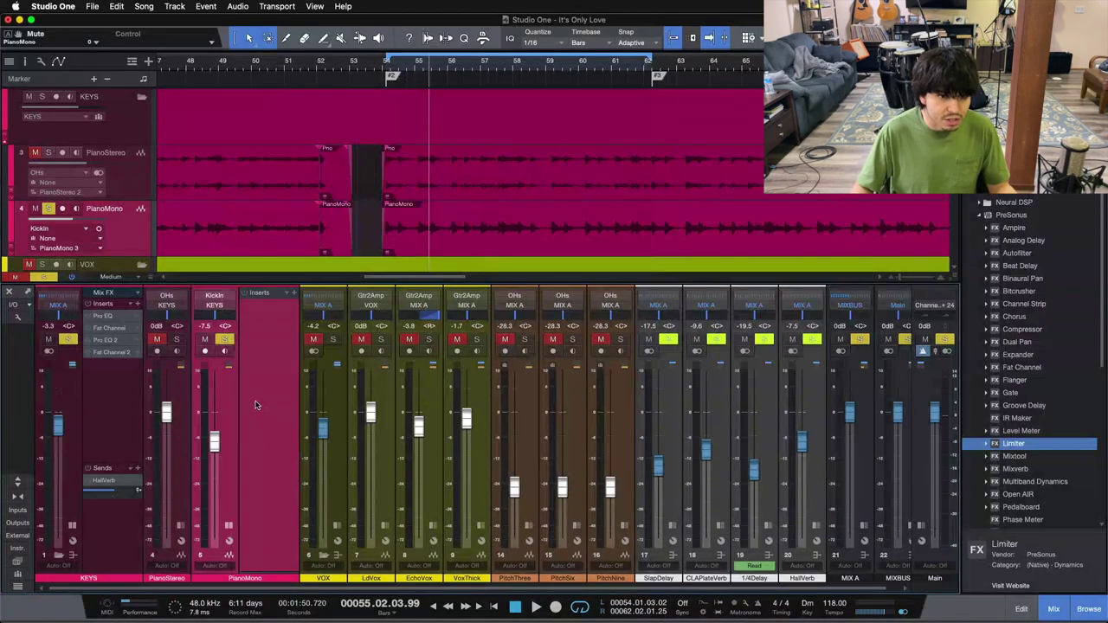
Clear the solos, hide the PianoMono inserts, and open the KEYS bus Pro EQ editor
{"action": "left_click", "coordinate": [224, 339]}
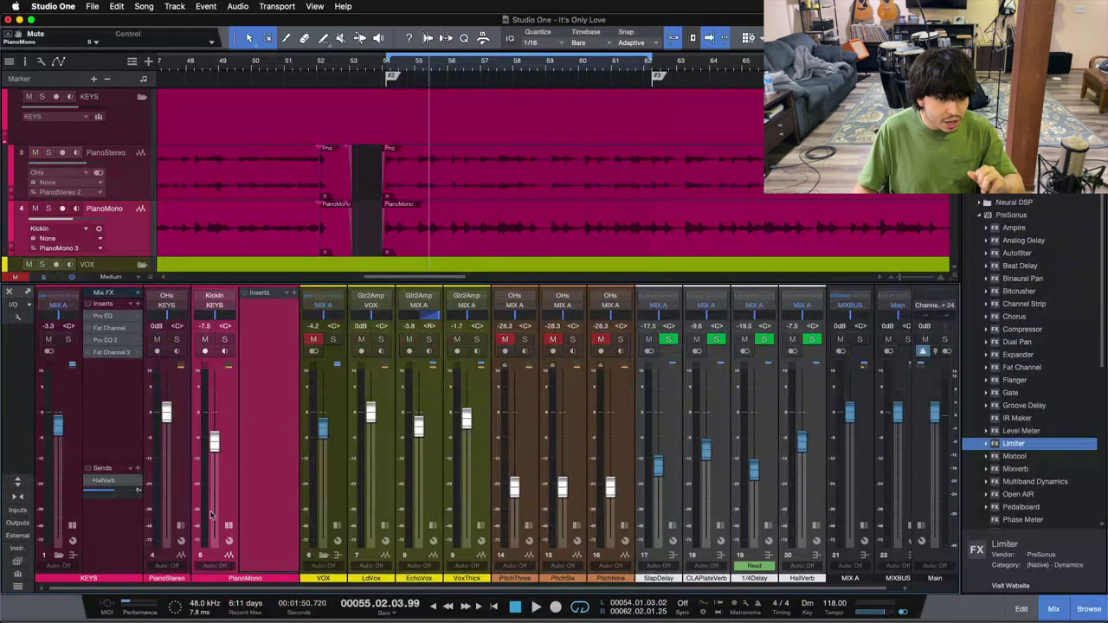
{"action": "left_click", "coordinate": [227, 527]}
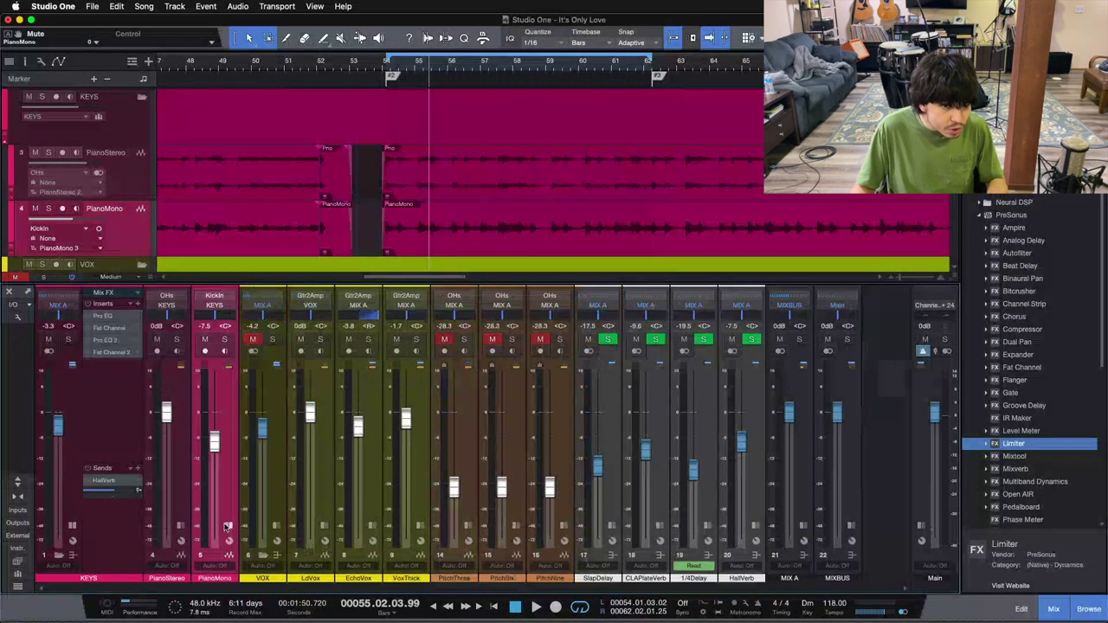
{"action": "left_click", "coordinate": [121, 319]}
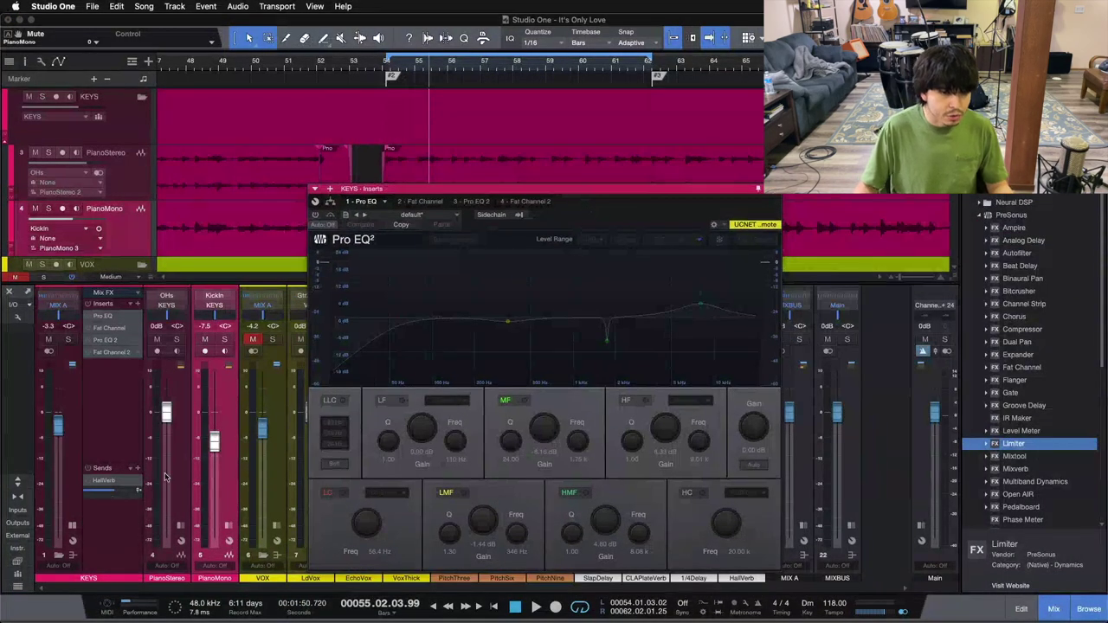
{"action": "left_click", "coordinate": [185, 452]}
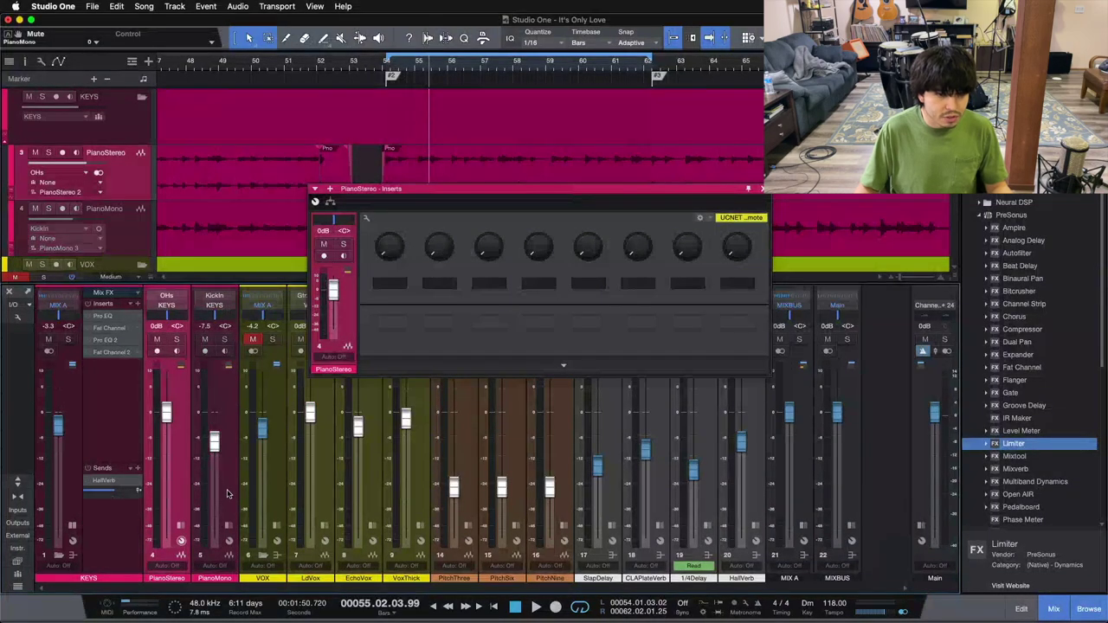
{"action": "left_click", "coordinate": [102, 422]}
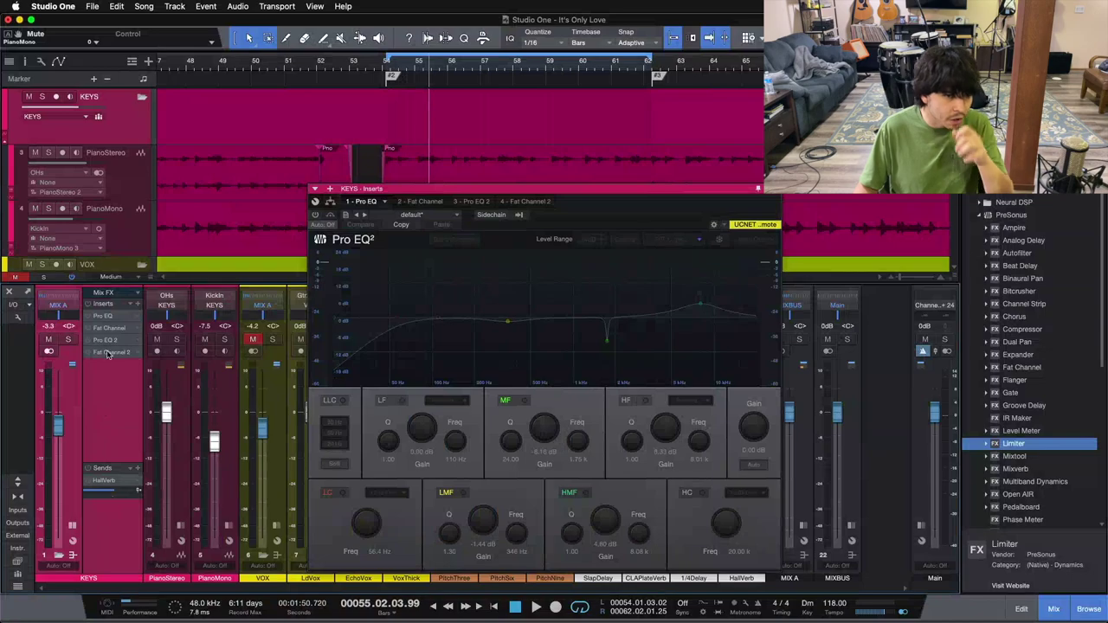
{"action": "left_click", "coordinate": [105, 318]}
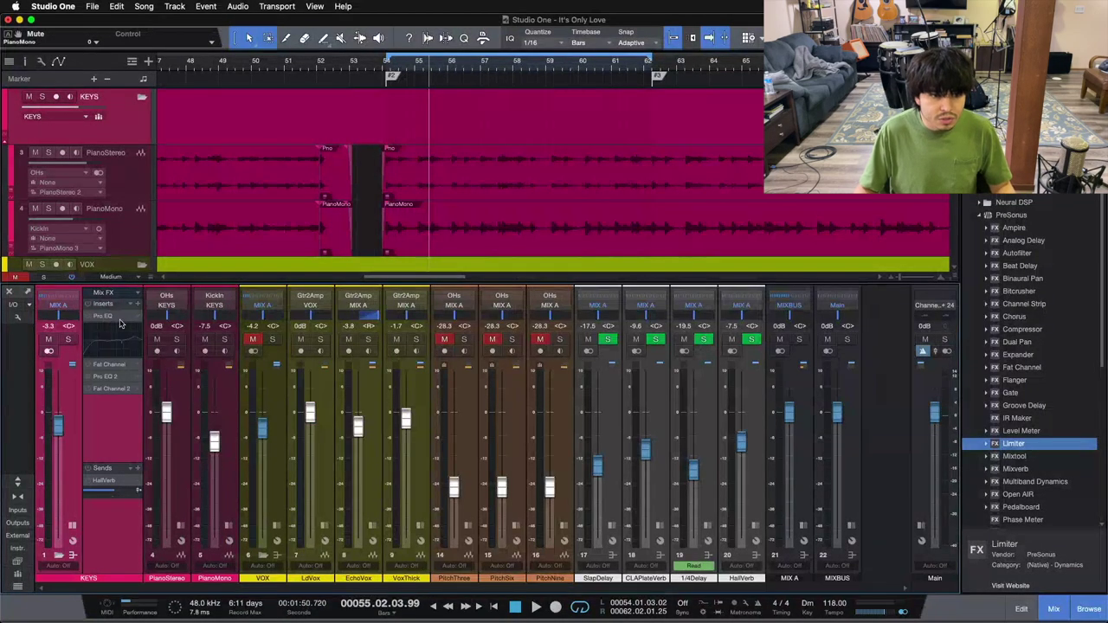
{"action": "left_click", "coordinate": [111, 318]}
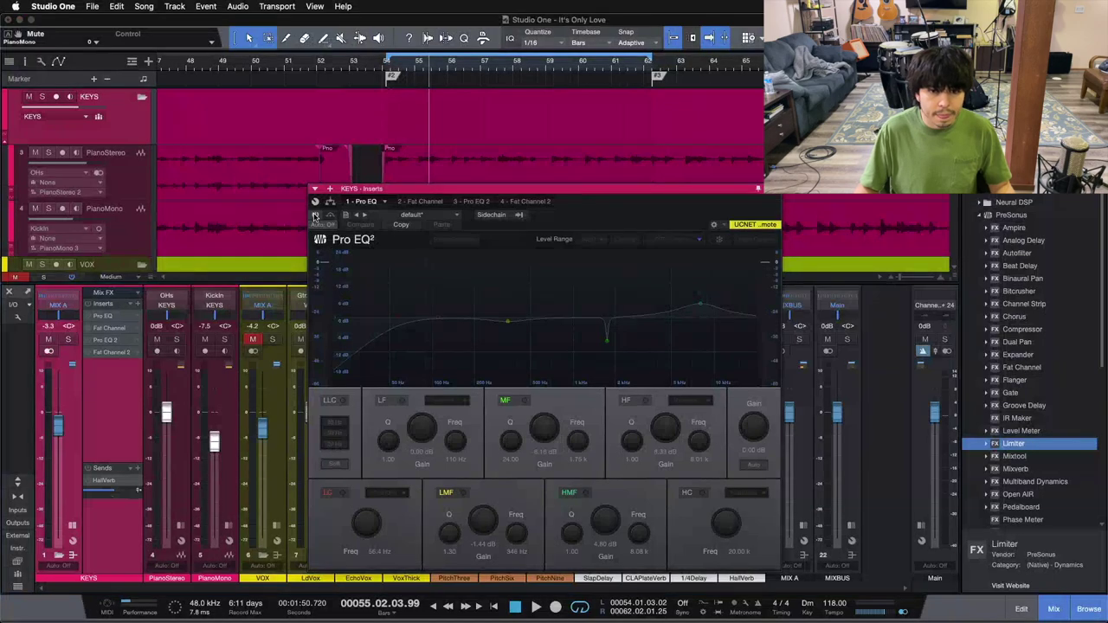
Switch the KEYS bus Pro EQ on from bypass and play from the loop start
{"action": "left_click", "coordinate": [315, 214]}
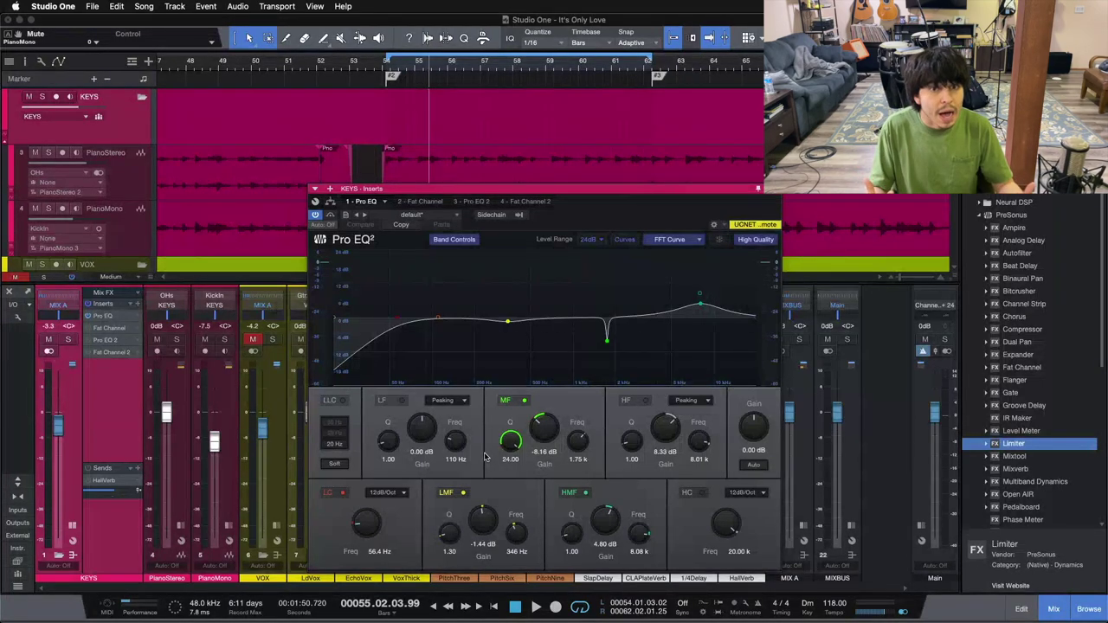
{"action": "key", "text": "space"}
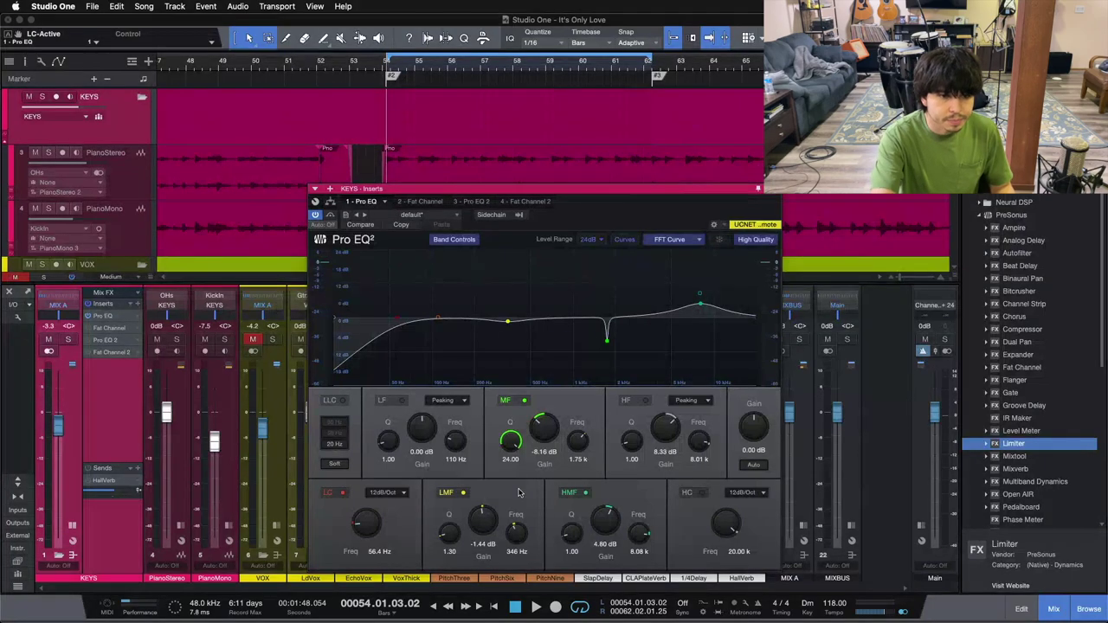
{"action": "key", "text": "space"}
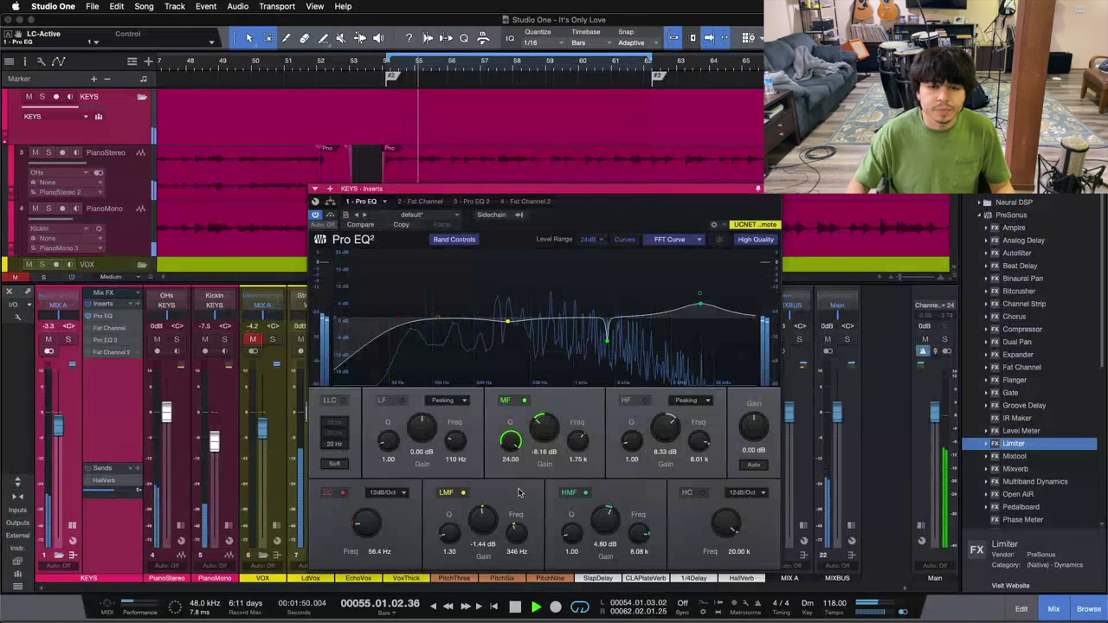
Toggle the Pro EQ low cut off and on, then undo a low-mid boost back to -1.44 dB
{"action": "left_click", "coordinate": [340, 492]}
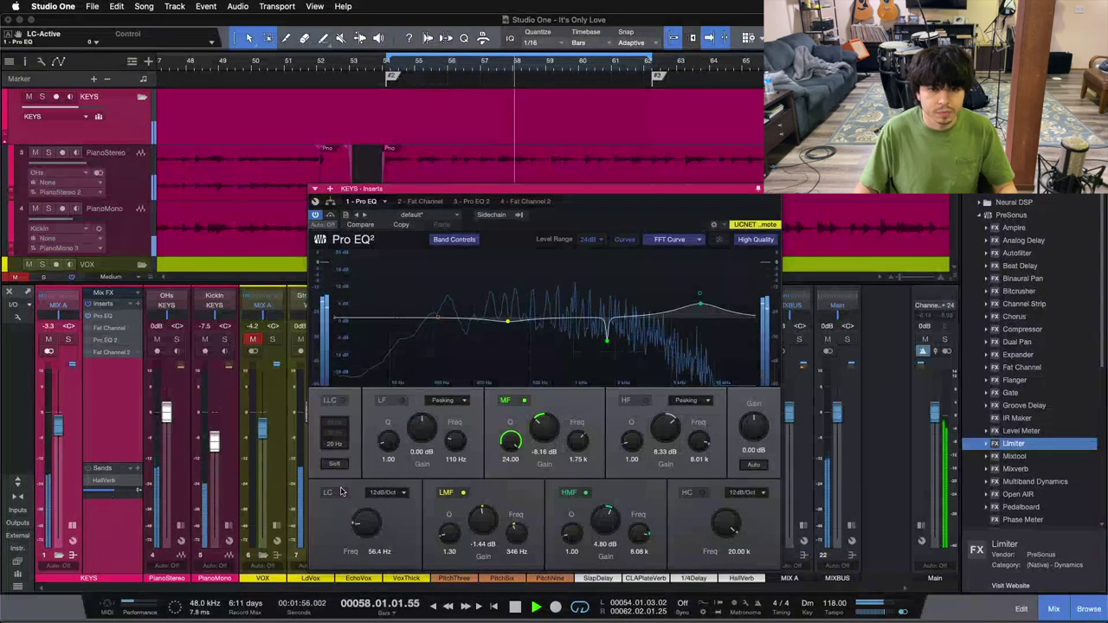
{"action": "left_click", "coordinate": [340, 492]}
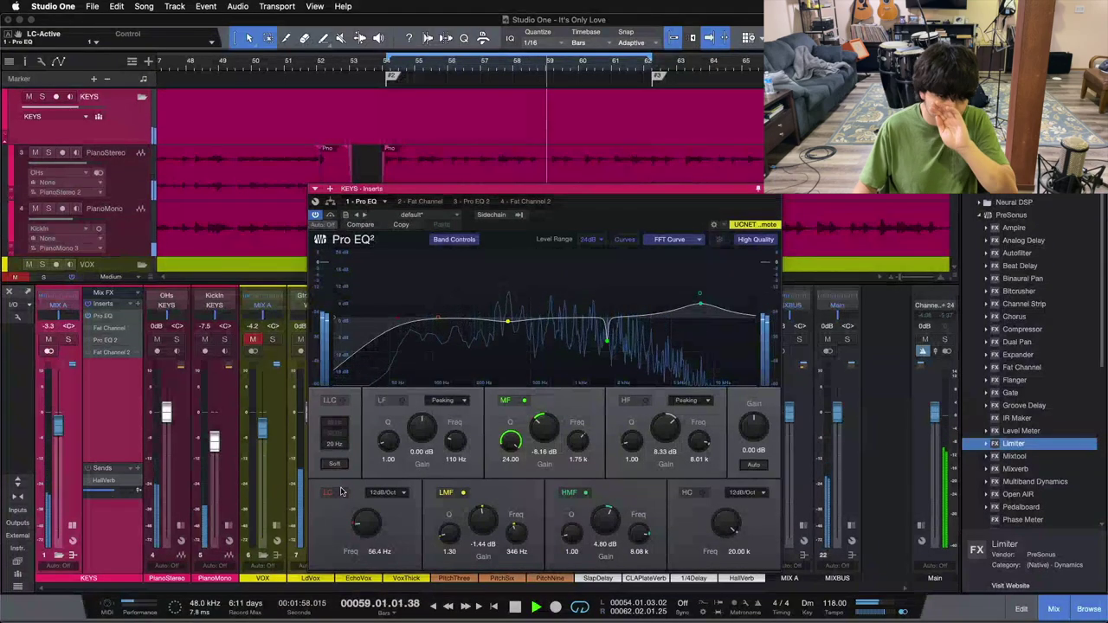
{"action": "left_click_drag", "start_coordinate": [481, 520], "coordinate": [496, 492]}
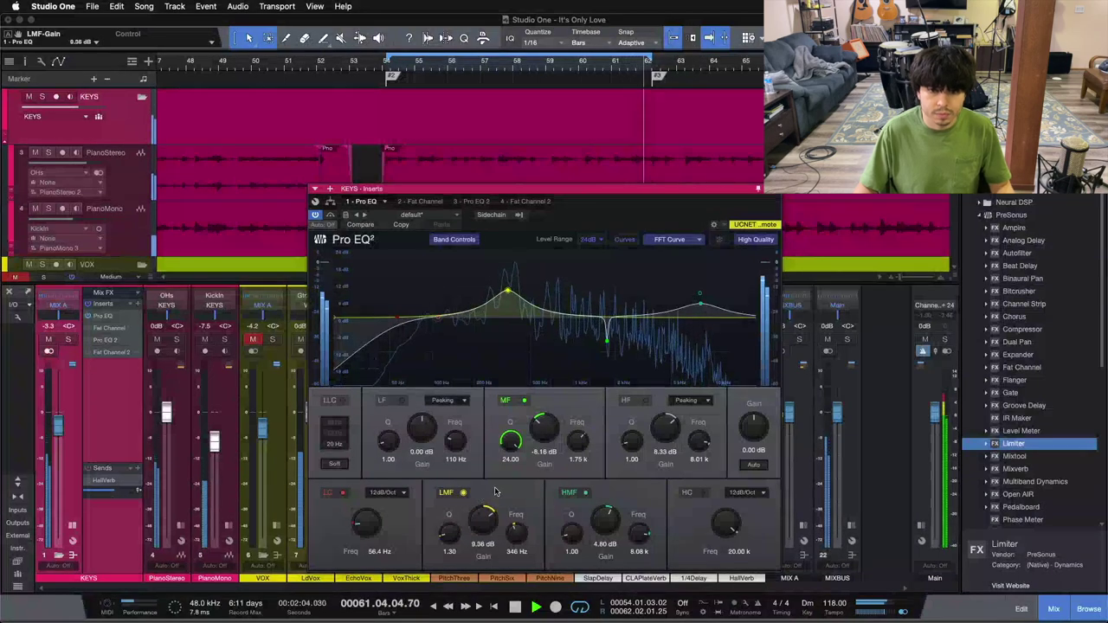
{"action": "key", "text": "super+z"}
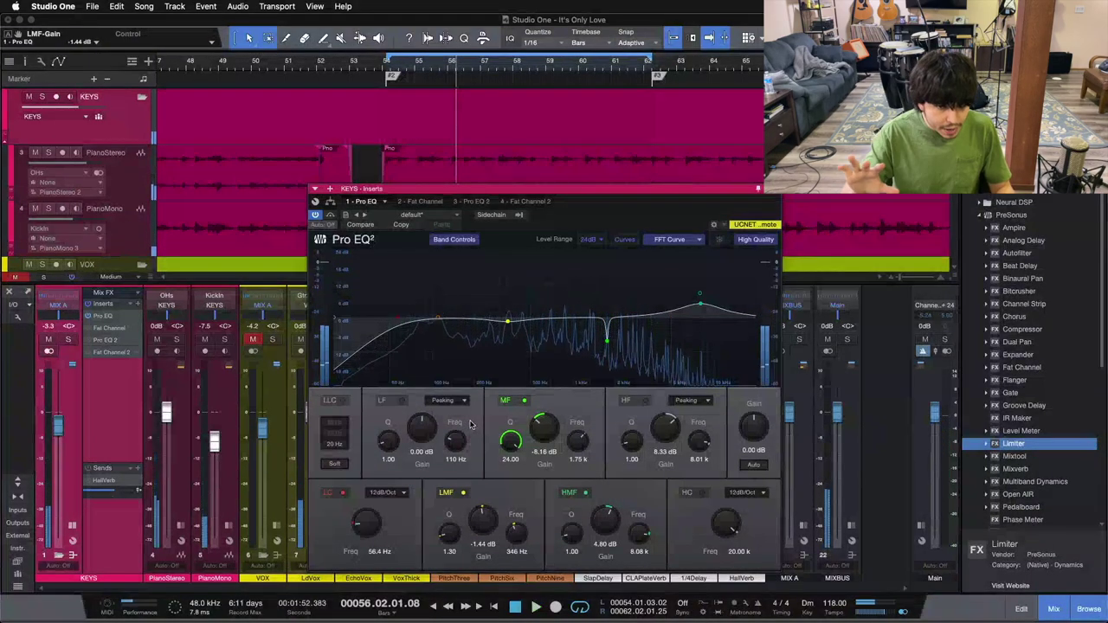
Stop playback and return the playhead to the loop start at bar 54
{"action": "key", "text": "space"}
{"action": "left_click", "coordinate": [402, 400]}
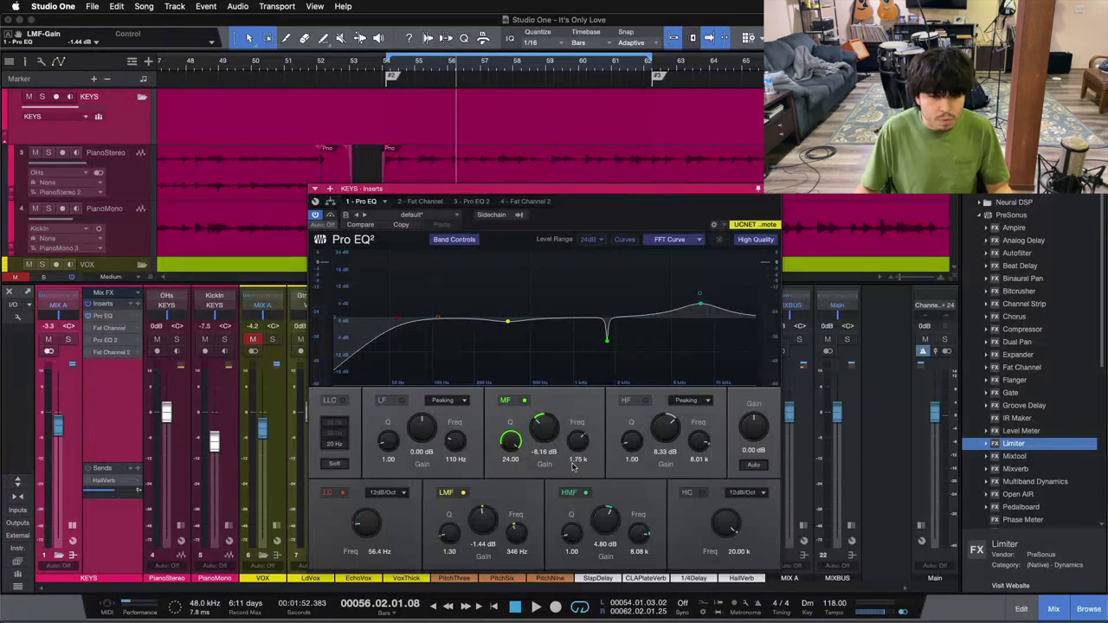
{"action": "key", "text": "KP_Subtract"}
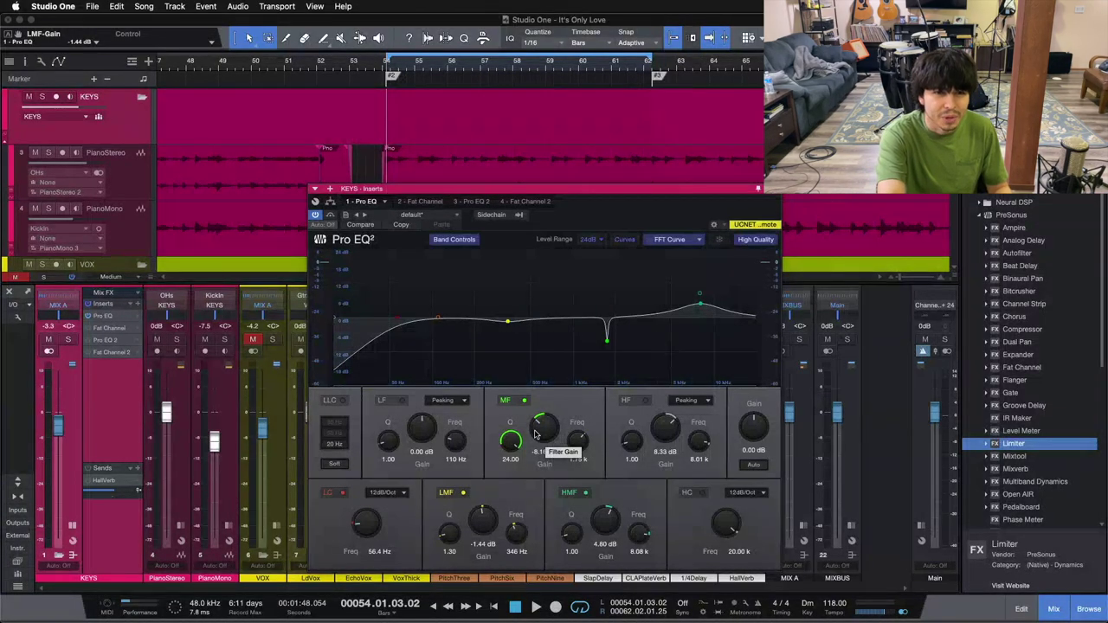
{"action": "key", "text": "space"}
{"action": "left_click_drag", "start_coordinate": [536, 435], "coordinate": [545, 365]}
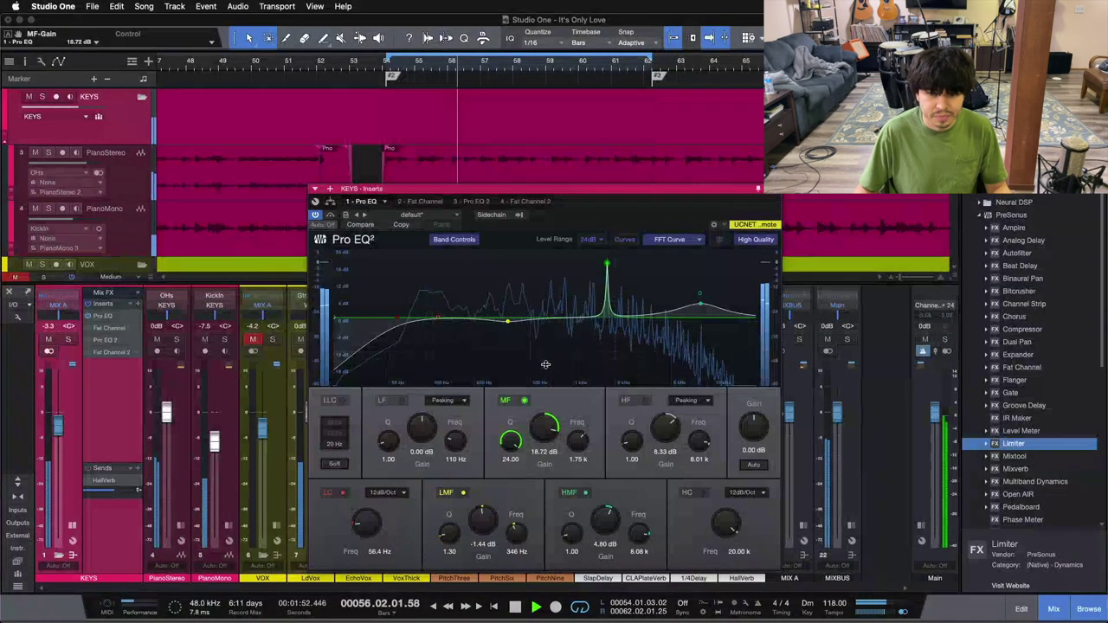
{"action": "key", "text": "super+z"}
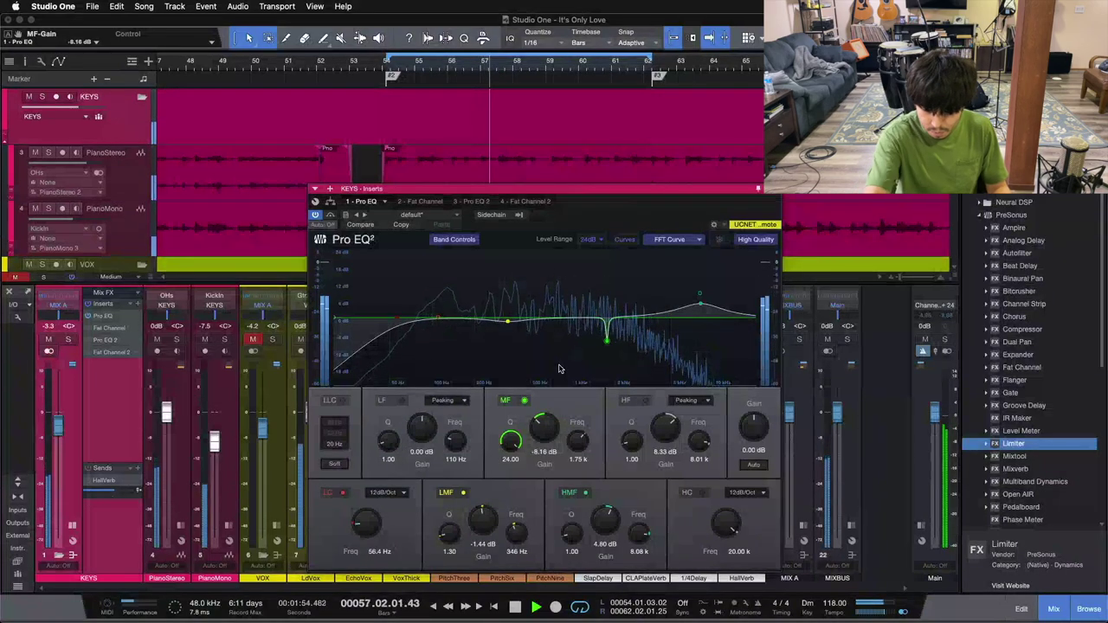
{"action": "key", "text": "space"}
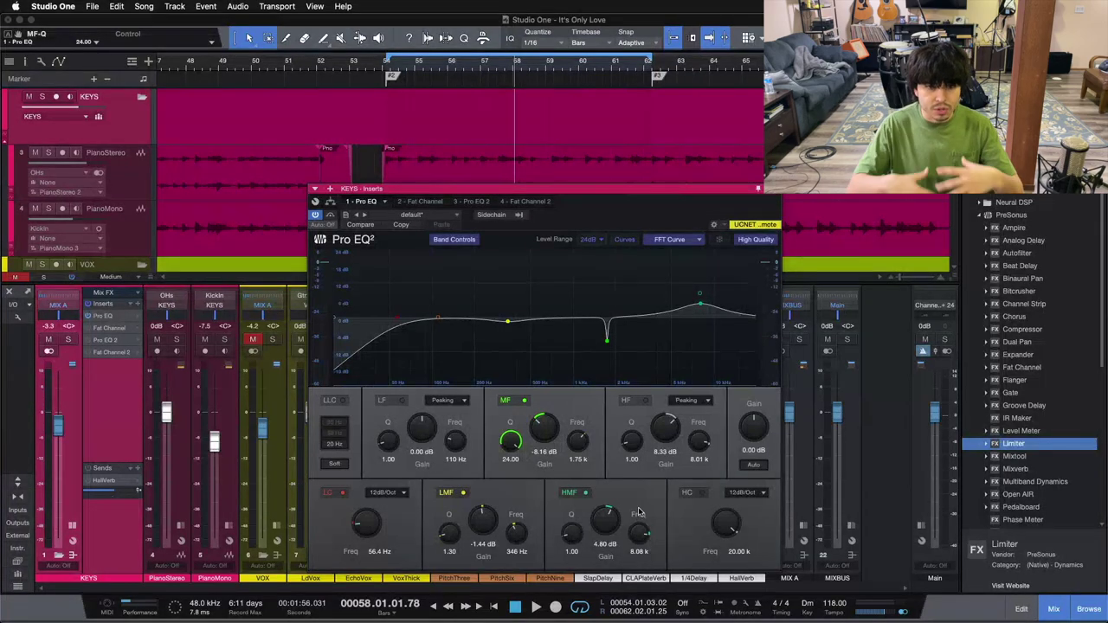
{"action": "key", "text": "Home"}
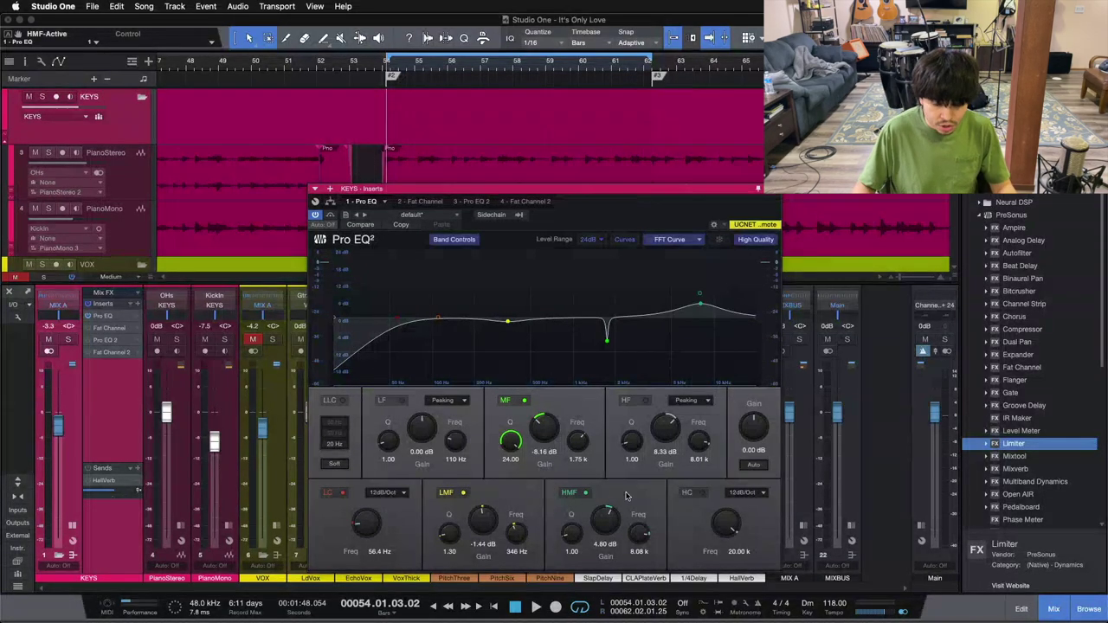
{"action": "key", "text": "space"}
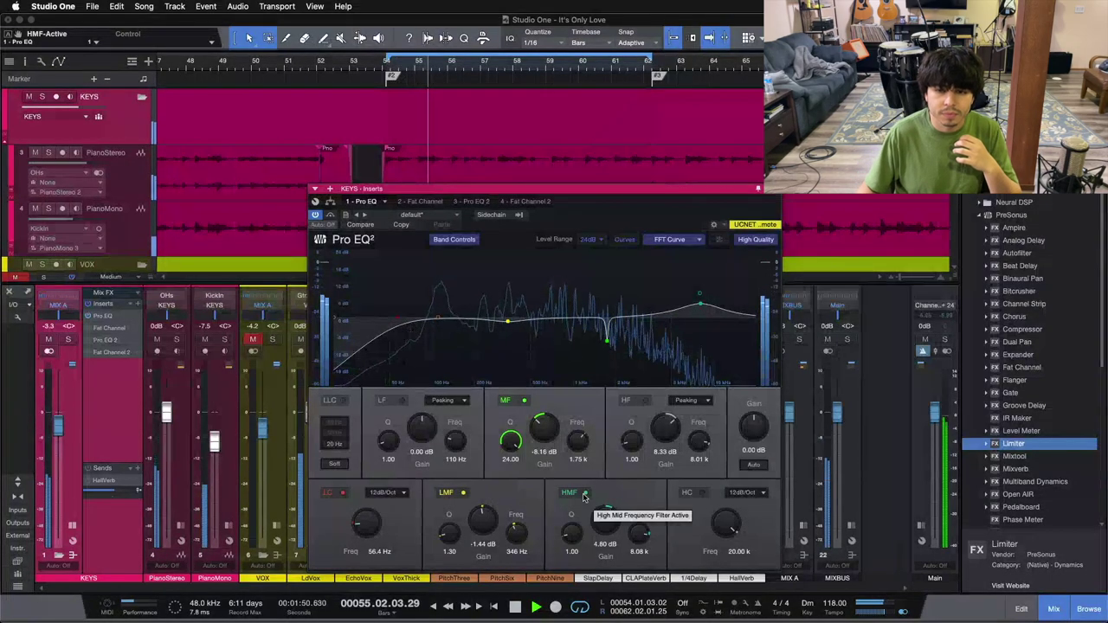
{"action": "left_click", "coordinate": [584, 494]}
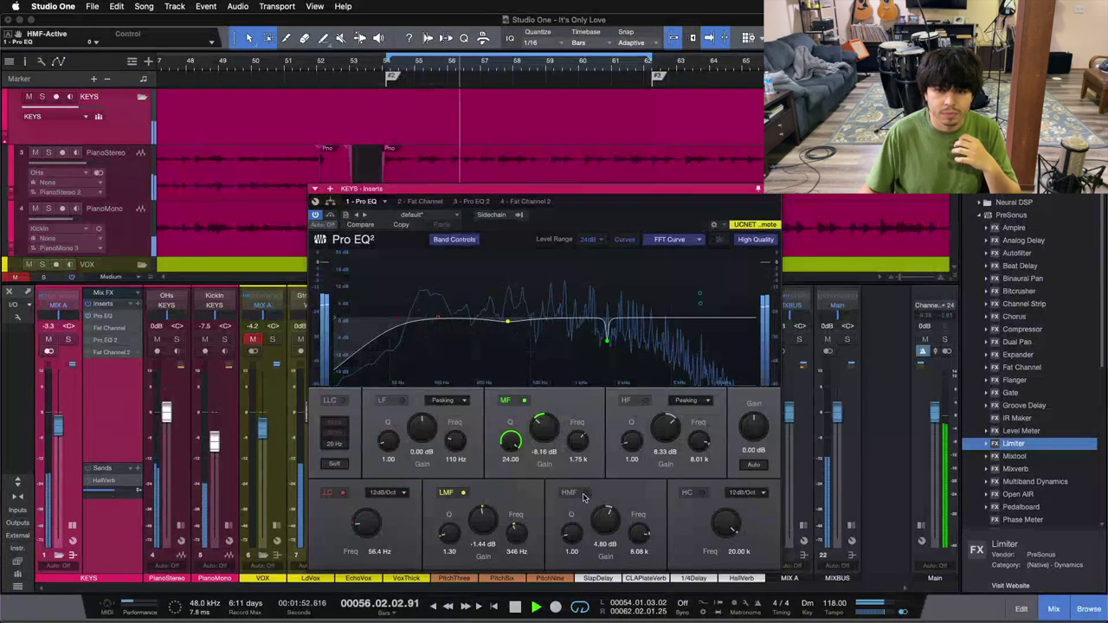
{"action": "left_click", "coordinate": [585, 493]}
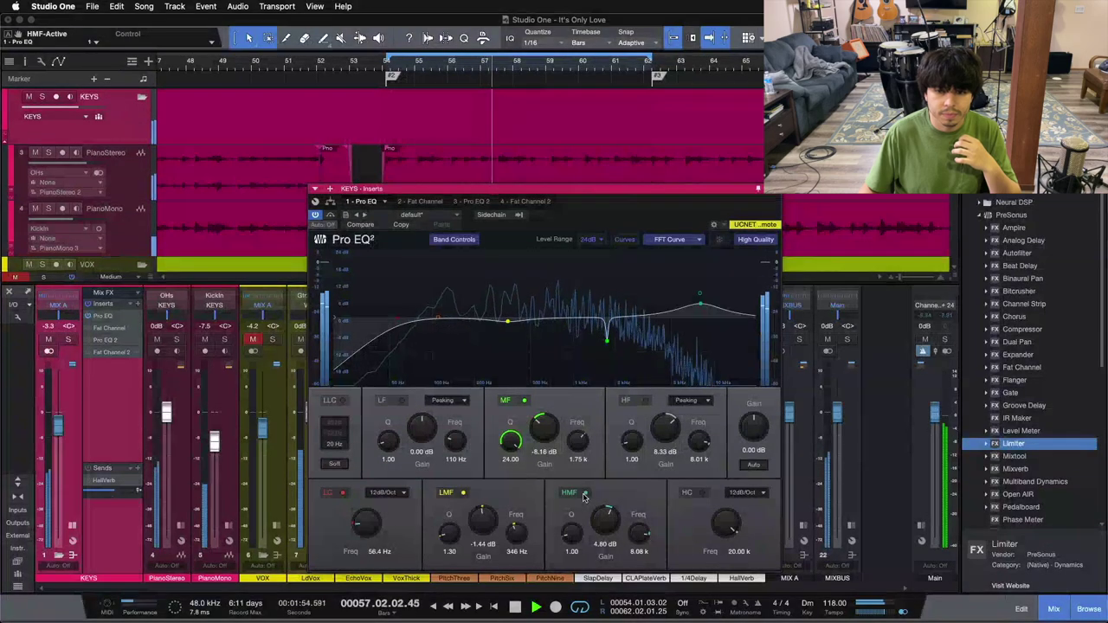
{"action": "left_click_drag", "start_coordinate": [605, 519], "coordinate": [604, 482]}
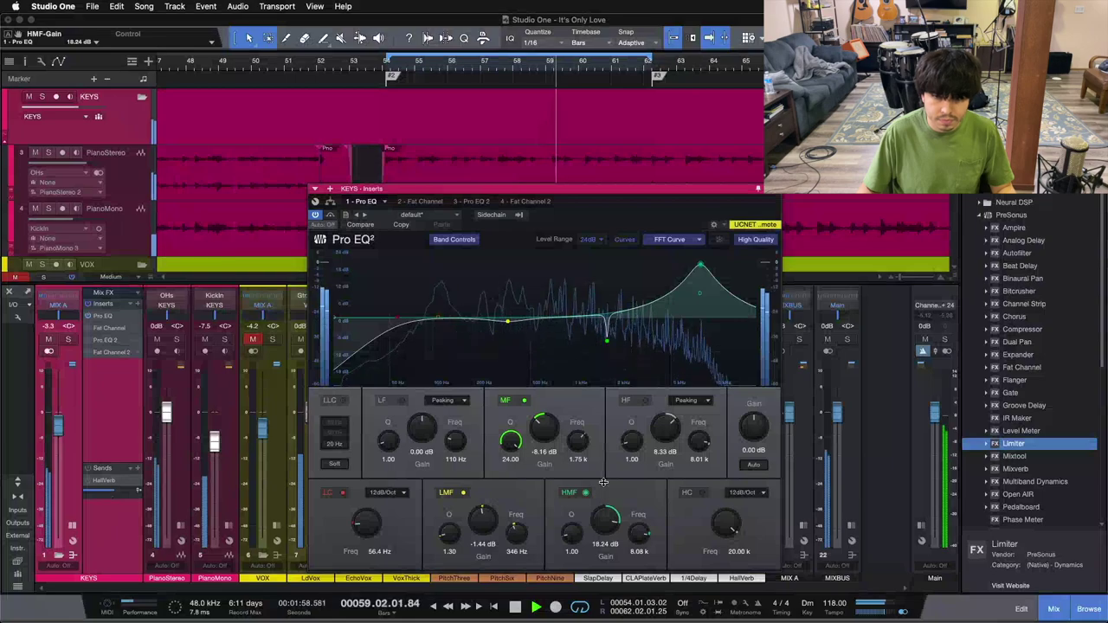
{"action": "key", "text": "super+z"}
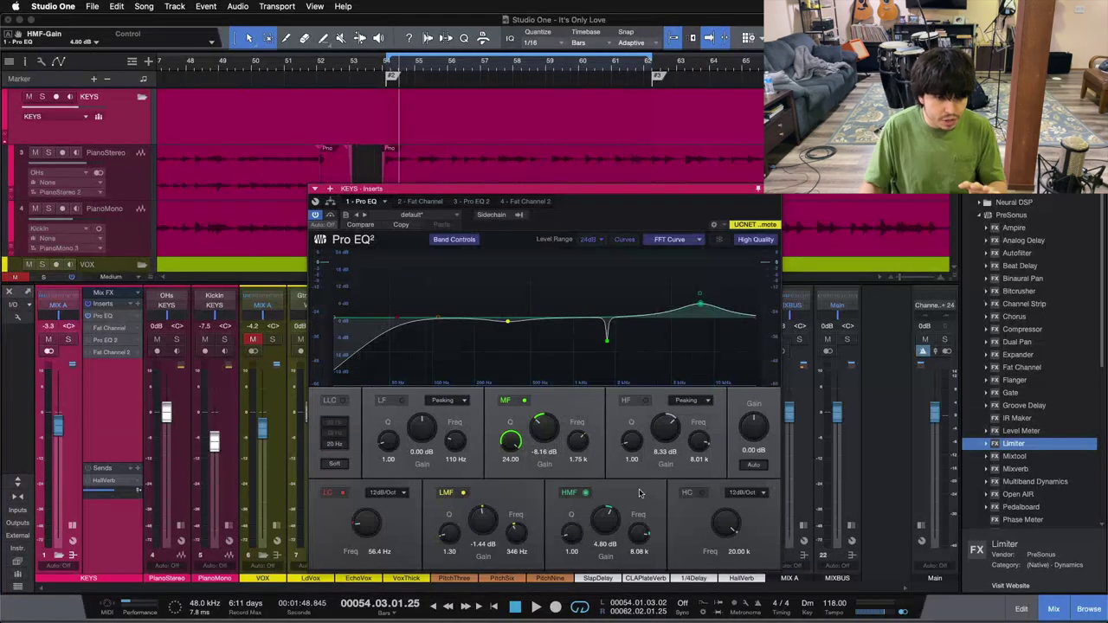
{"action": "left_click", "coordinate": [226, 483]}
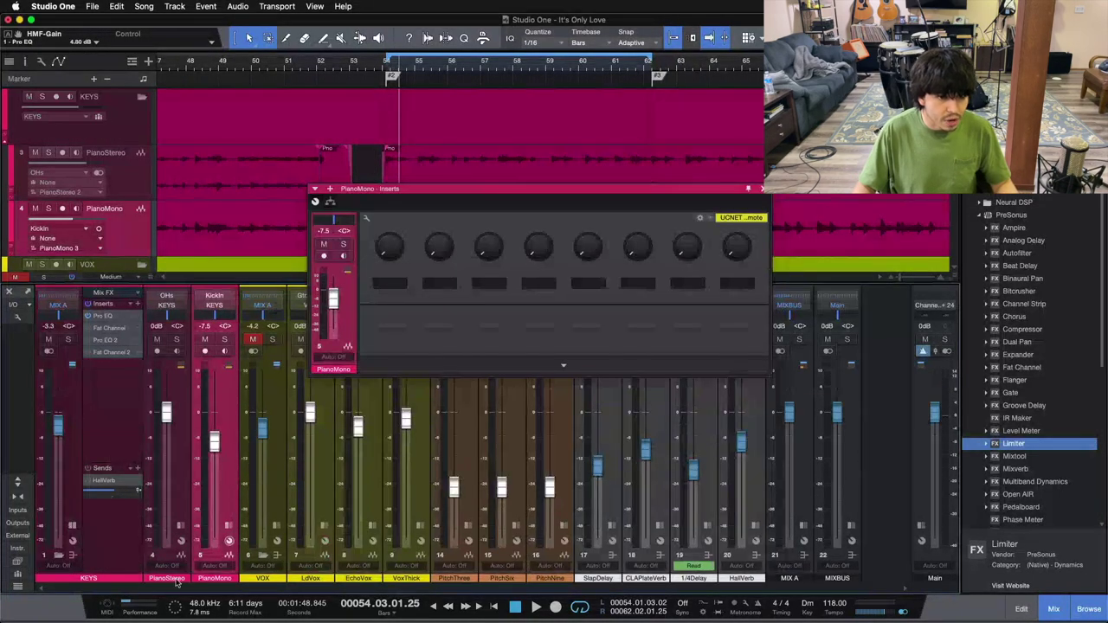
{"action": "left_click", "coordinate": [105, 315]}
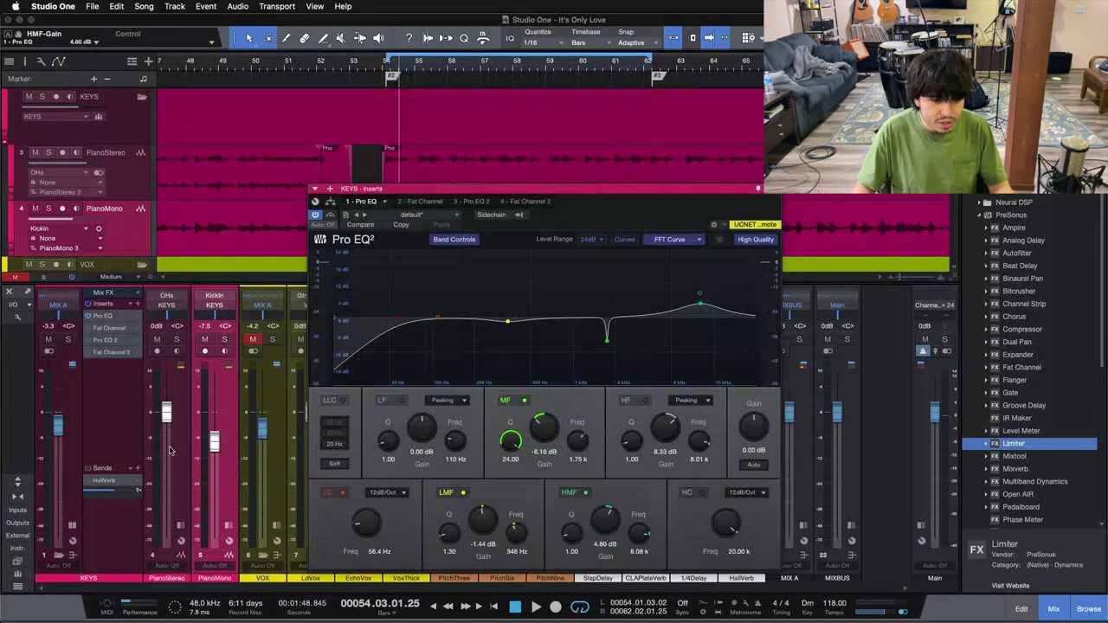
Show the KEYS bus Fat Channel's Equalizer section, move its window lower, and stop playback
{"action": "left_click", "coordinate": [418, 204]}
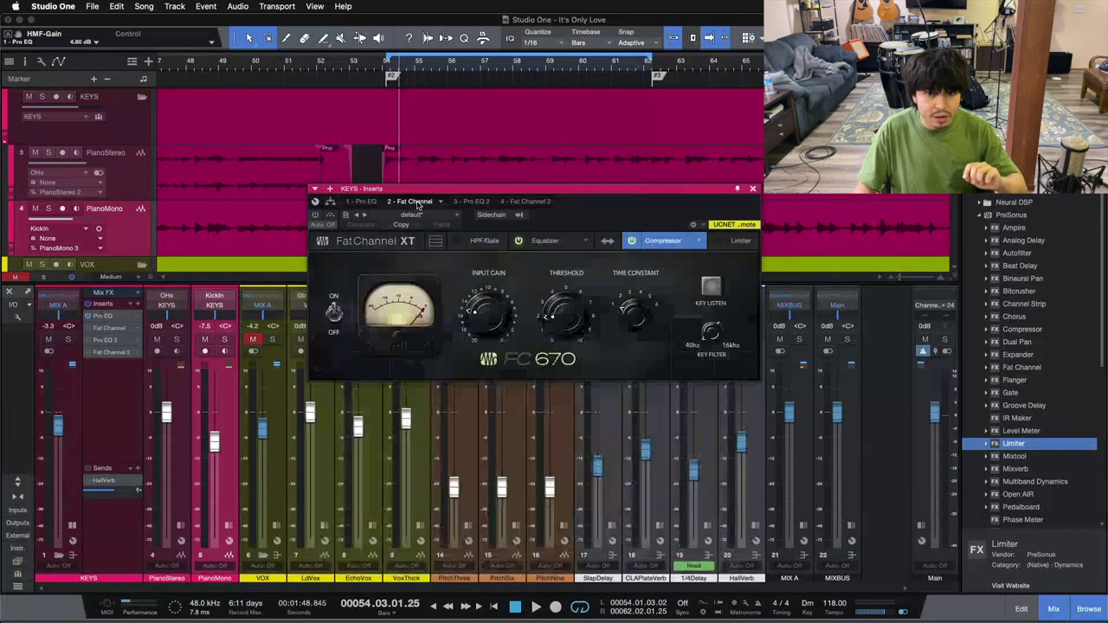
{"action": "left_click", "coordinate": [546, 241]}
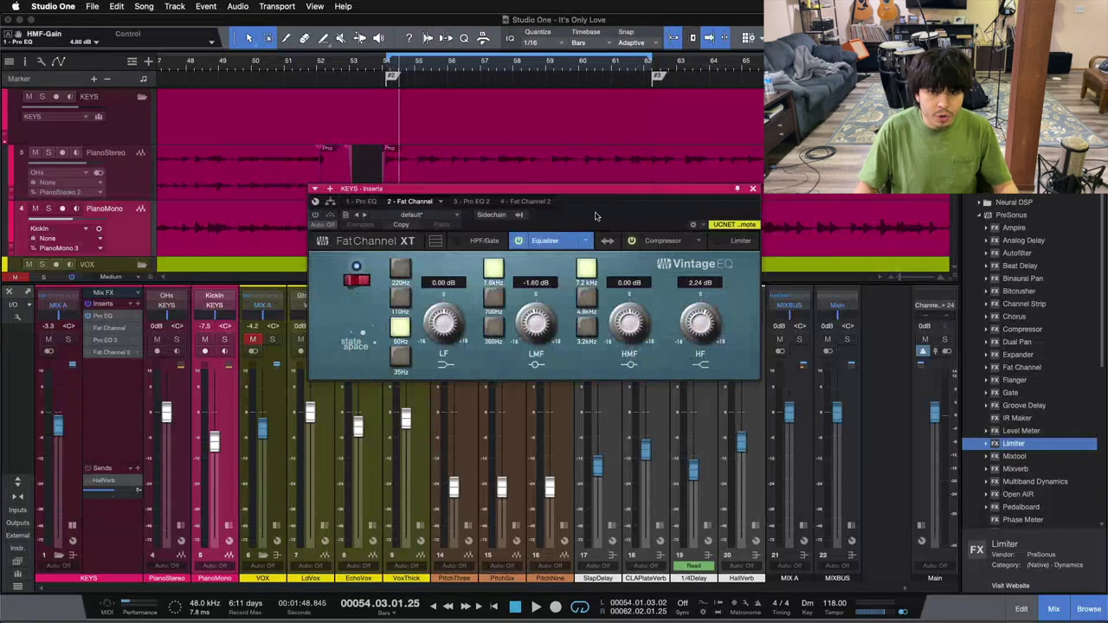
{"action": "left_click_drag", "start_coordinate": [596, 216], "coordinate": [602, 310]}
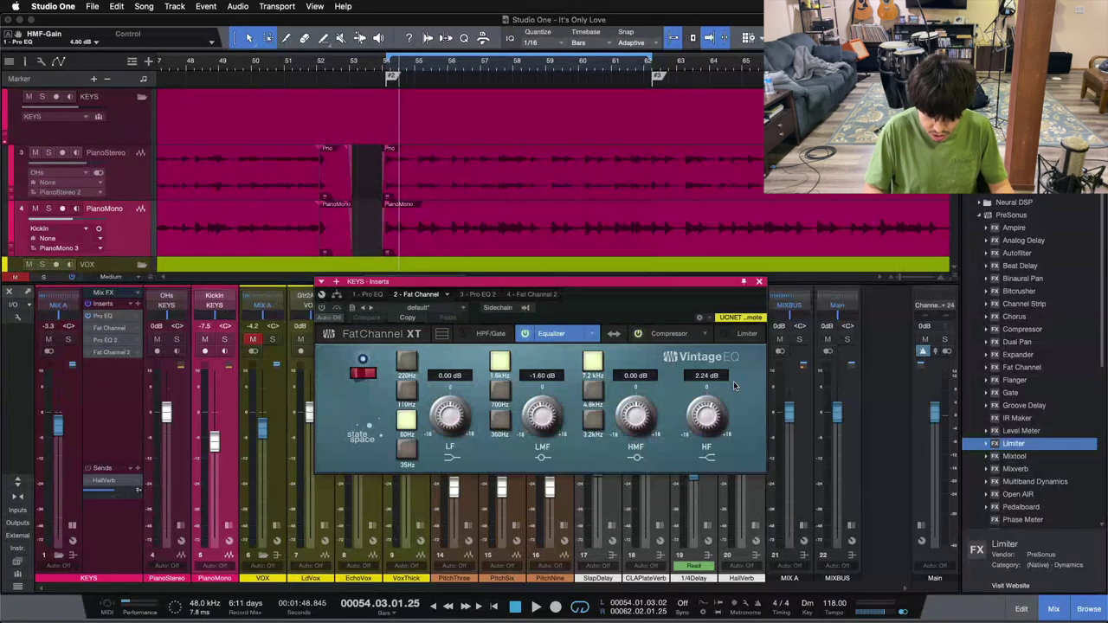
{"action": "key", "text": "space"}
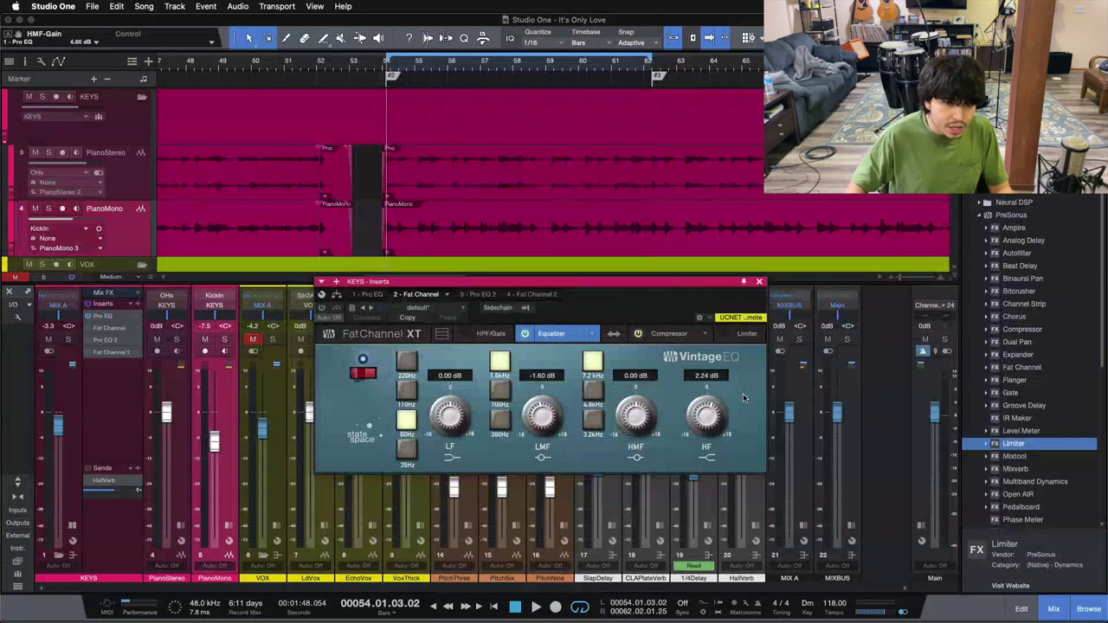
Switch on the Fat Channel compressor and equalizer, then start playback
{"action": "left_click", "coordinate": [640, 334]}
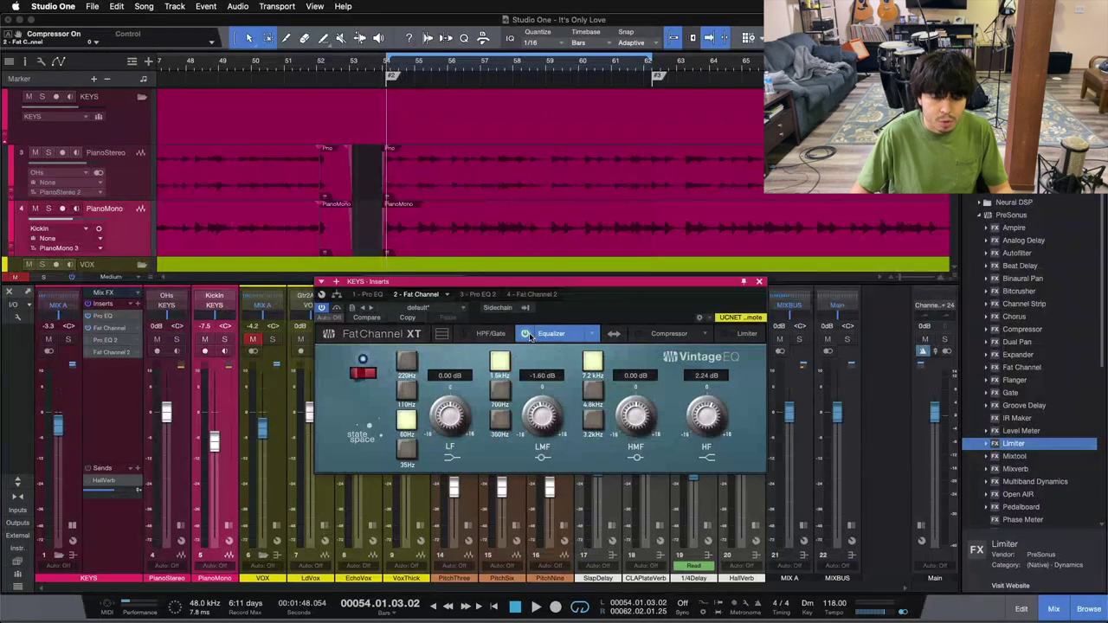
{"action": "left_click", "coordinate": [526, 334]}
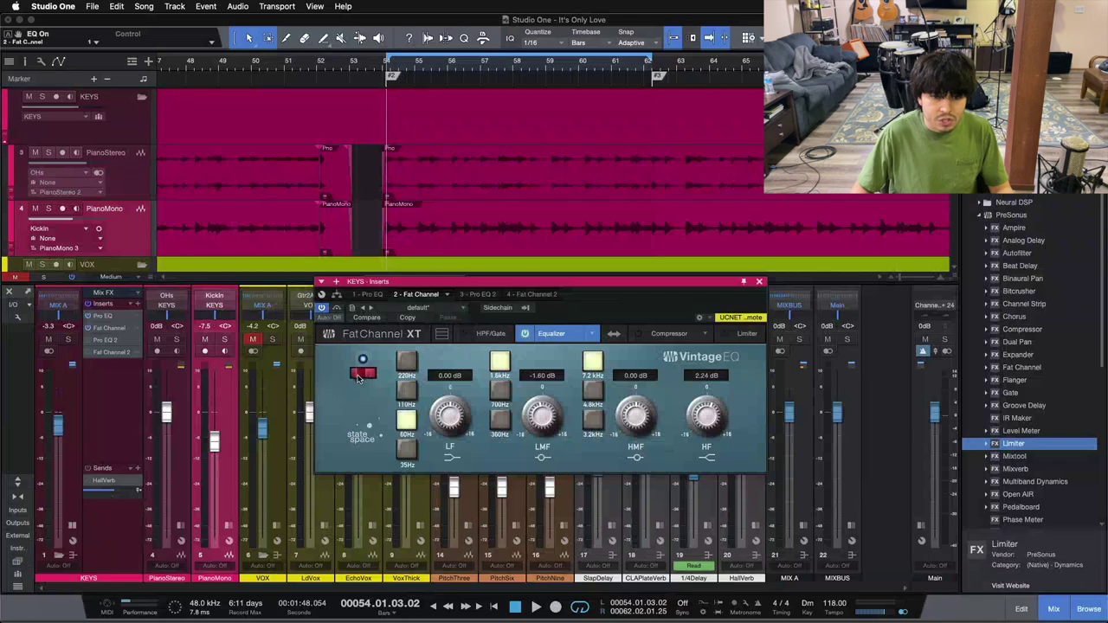
{"action": "key", "text": "space"}
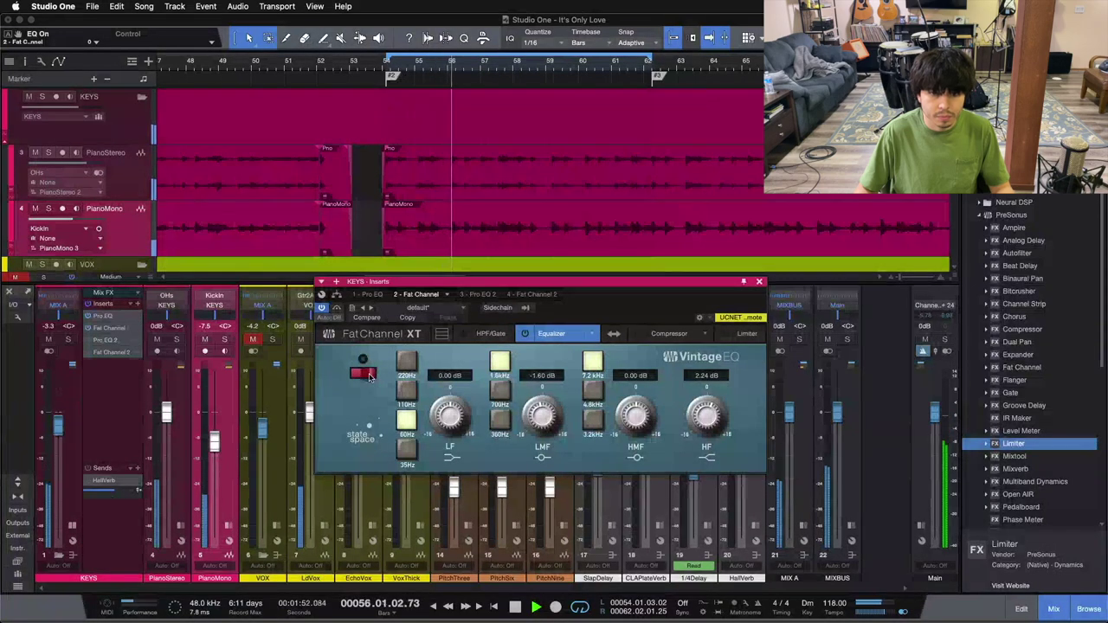
Compare the Vintage EQ in and out, briefly check the Pro EQ, then return to the Fat Channel
{"action": "left_click", "coordinate": [370, 377]}
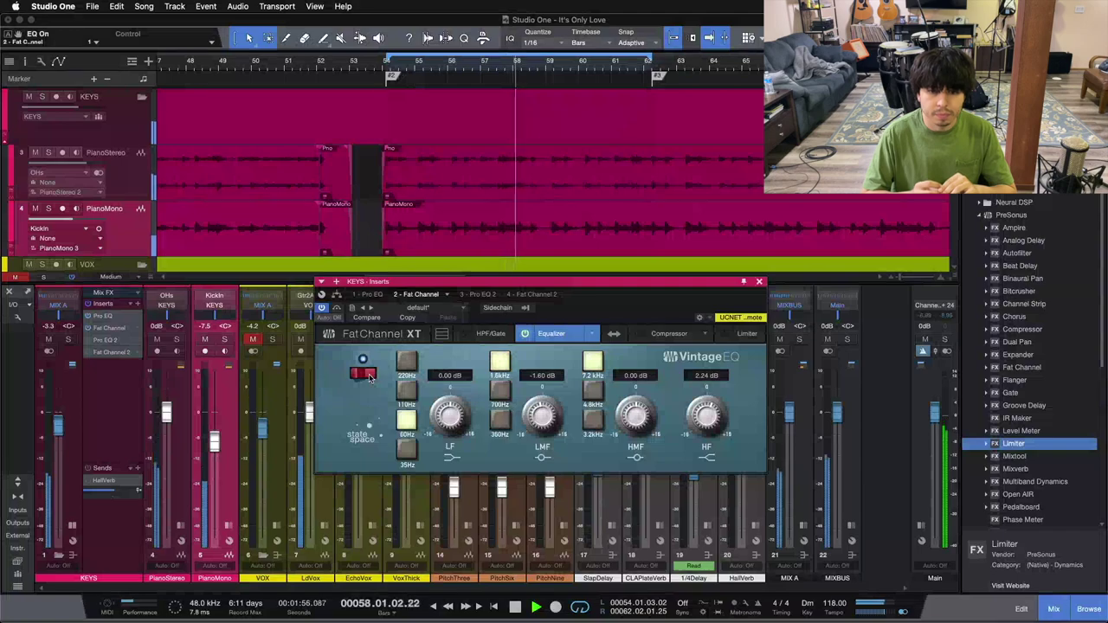
{"action": "left_click", "coordinate": [369, 378]}
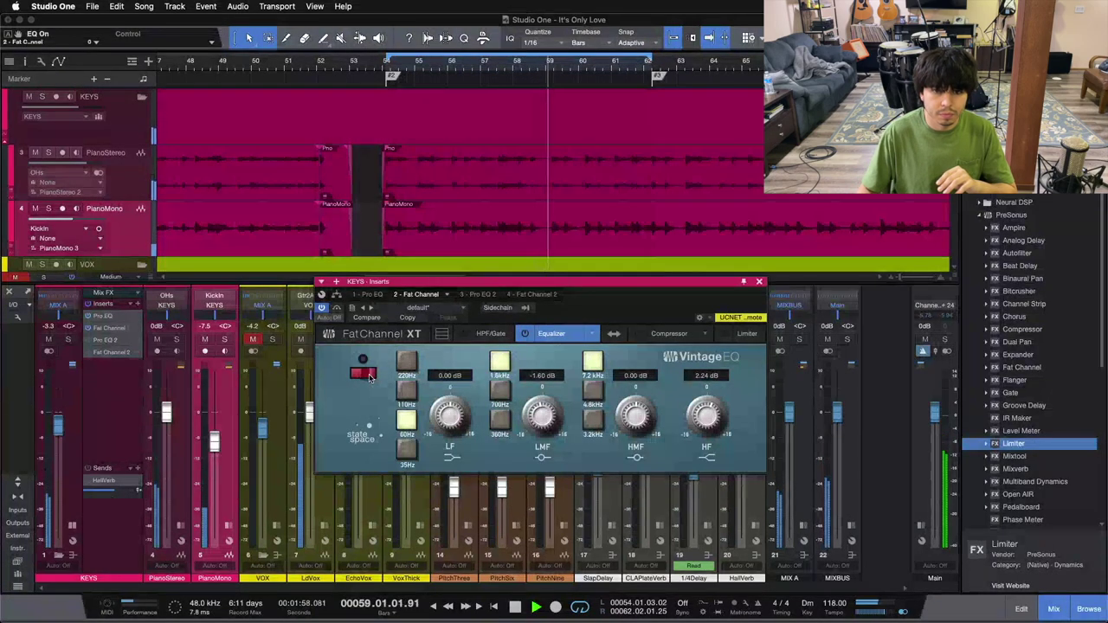
{"action": "left_click", "coordinate": [370, 378]}
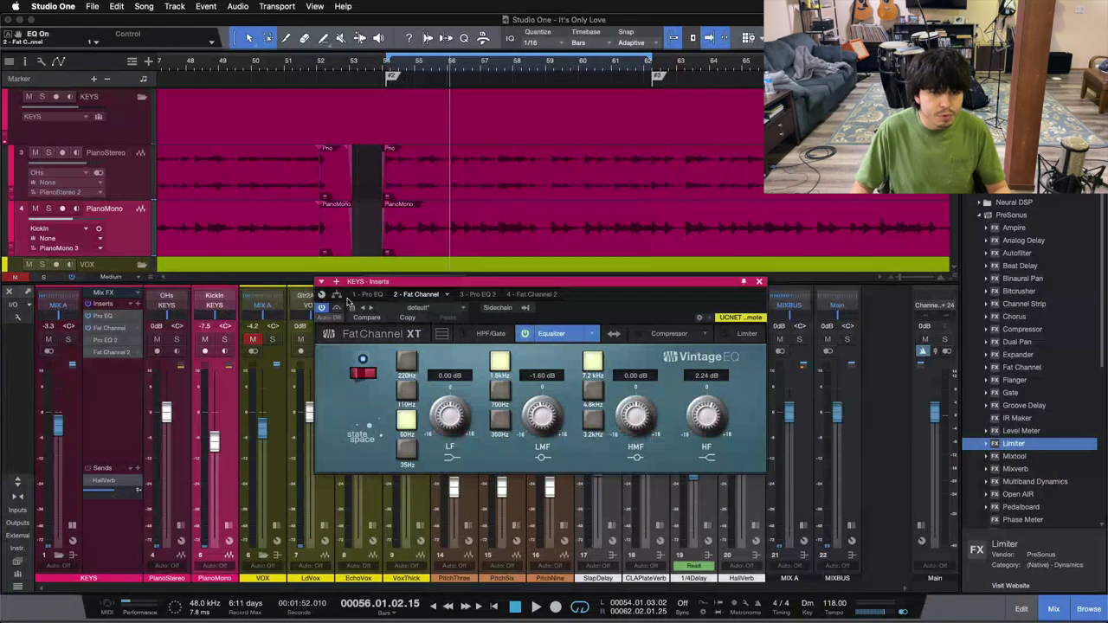
{"action": "left_click", "coordinate": [362, 295]}
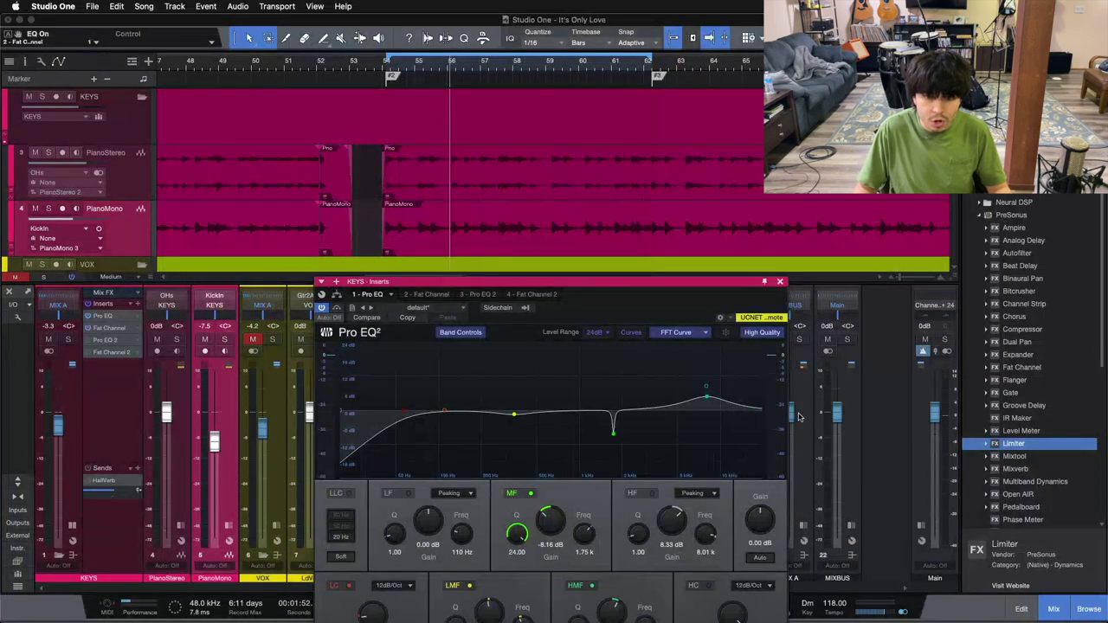
{"action": "left_click", "coordinate": [433, 295]}
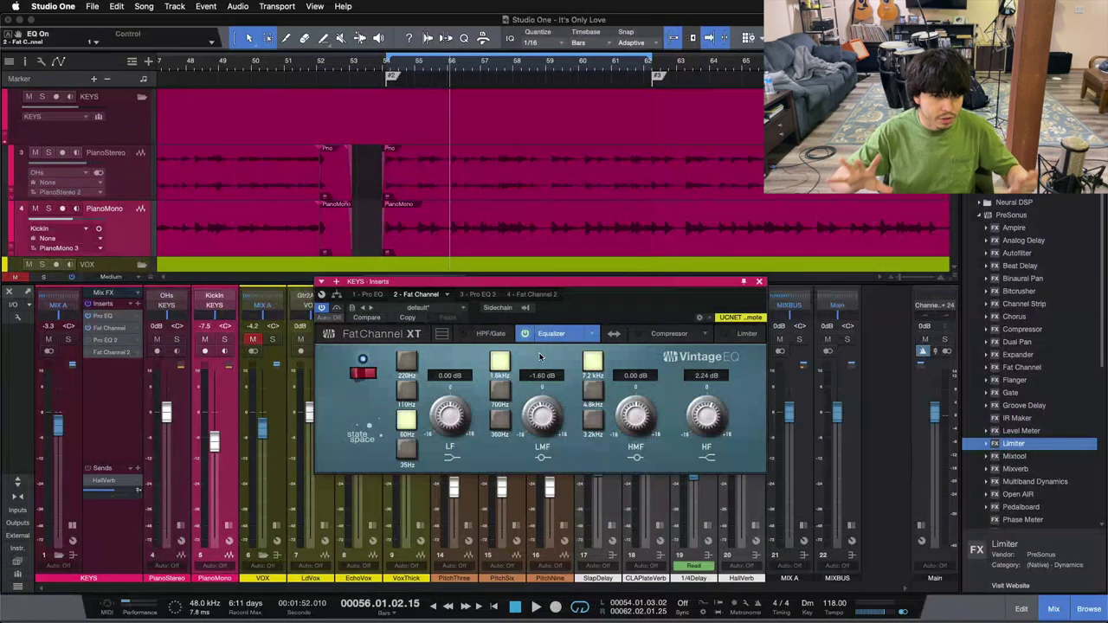
Show the Fat Channel's FC 670 compressor section, switch it on, and reposition the plugin window
{"action": "left_click", "coordinate": [675, 333]}
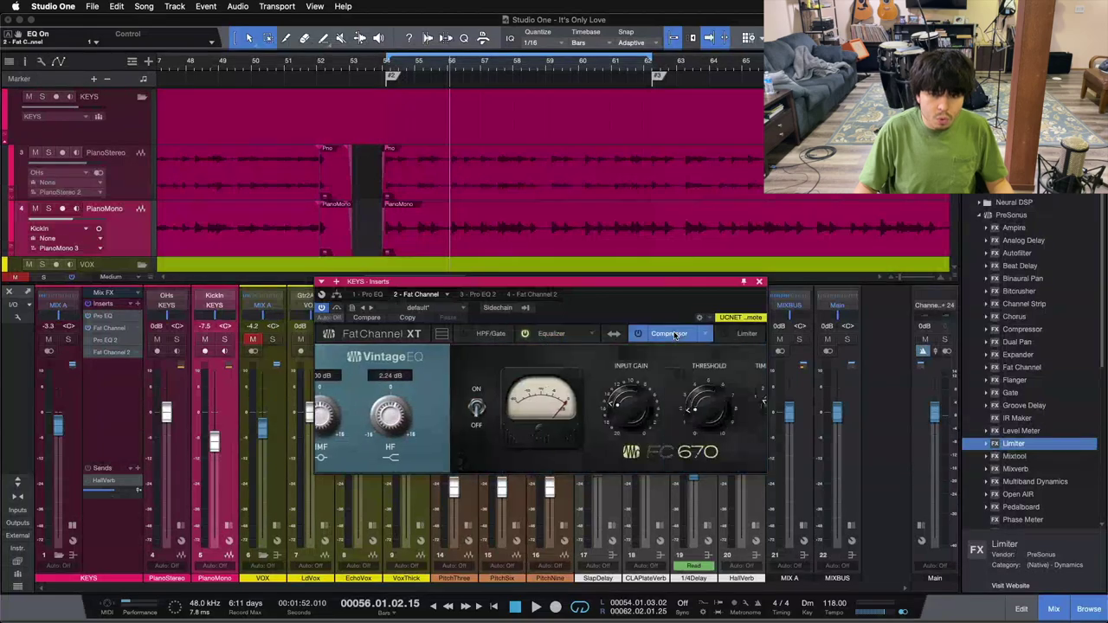
{"action": "left_click", "coordinate": [638, 334]}
{"action": "left_click_drag", "start_coordinate": [606, 281], "coordinate": [585, 297]}
{"action": "left_click_drag", "start_coordinate": [611, 331], "coordinate": [608, 332]}
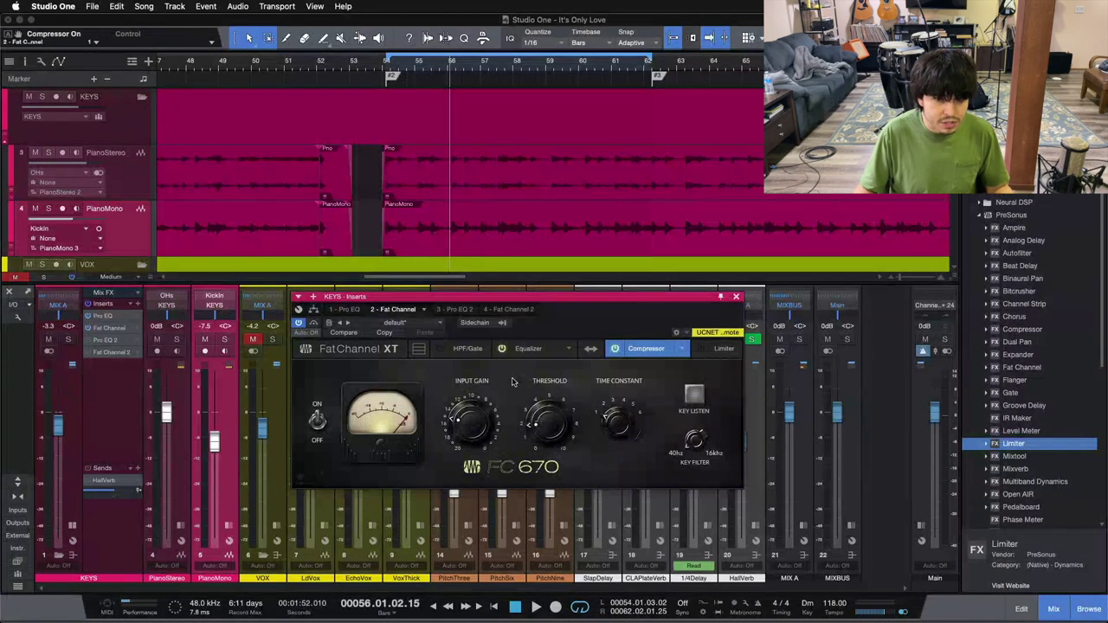
Replay from bar 54 to hear the compression, then switch to the KEYS bus Pro EQ 2
{"action": "key", "text": "space"}
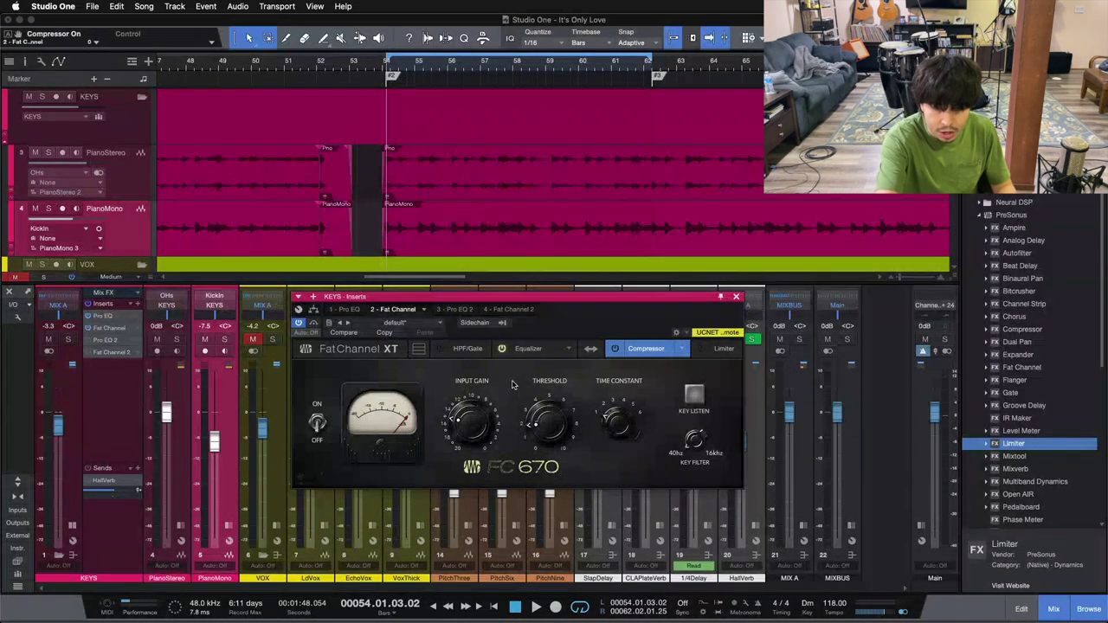
{"action": "key", "text": "space"}
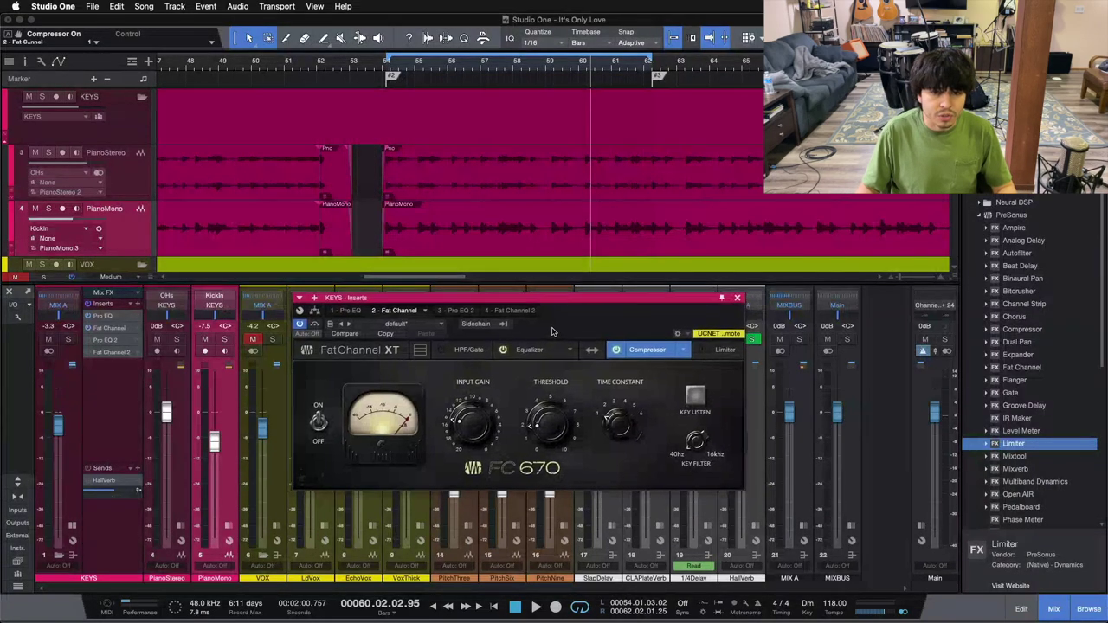
{"action": "mouse_move", "coordinate": [550, 331]}
{"action": "left_mouse_down"}
{"action": "mouse_move", "coordinate": [560, 343]}
{"action": "mouse_move", "coordinate": [550, 333]}
{"action": "left_mouse_up"}
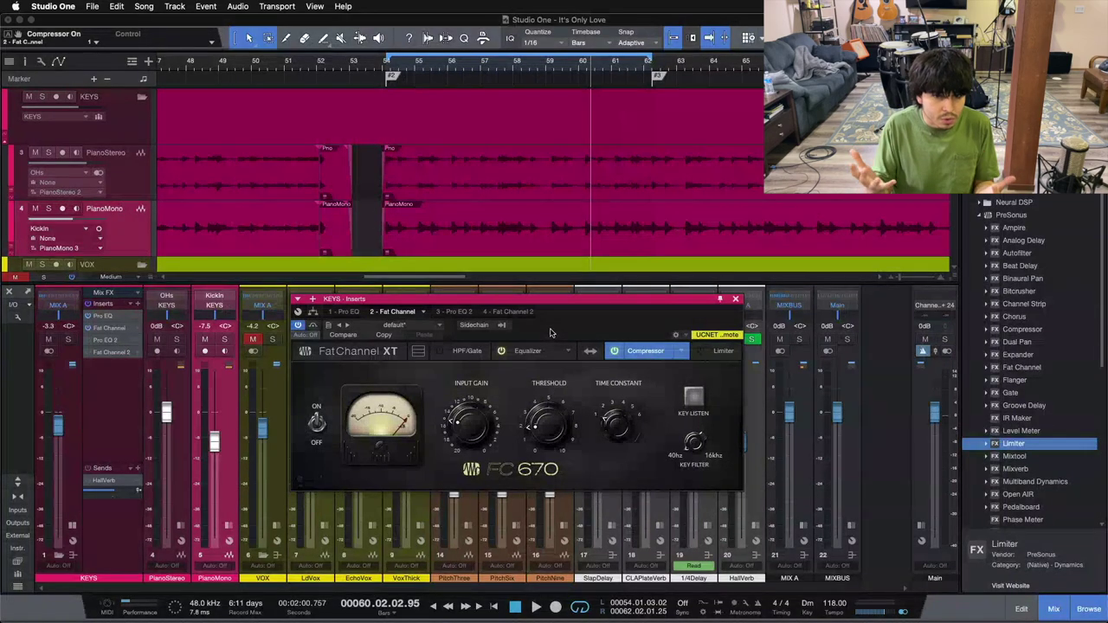
{"action": "left_click", "coordinate": [447, 313]}
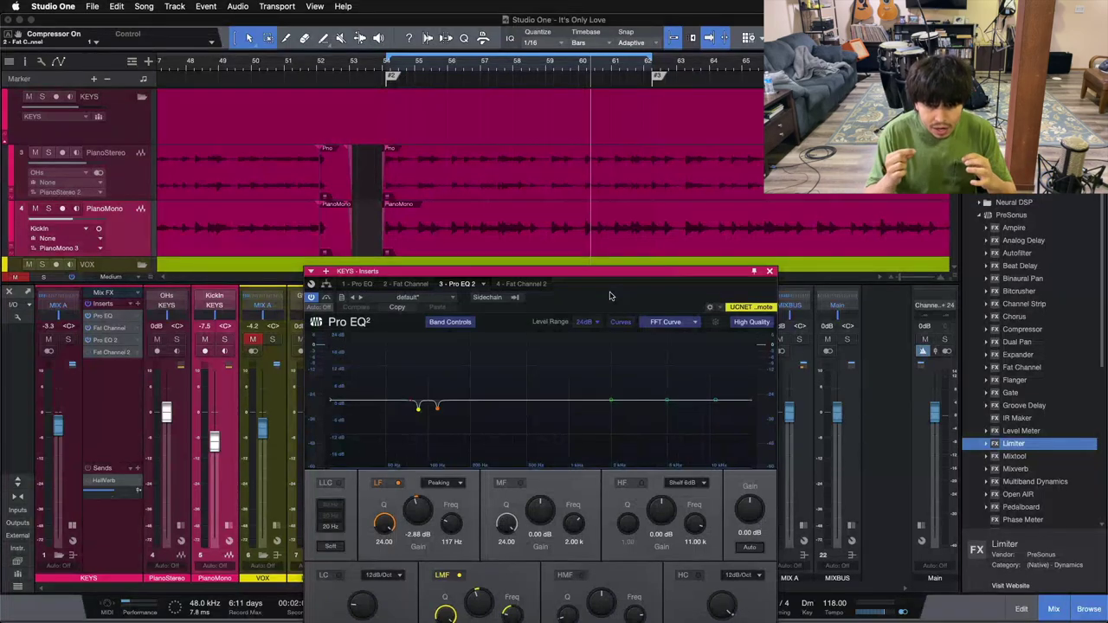
Compare Pro EQ 2 bypassed and active during playback, then boost its 117 Hz low band to 18.48 dB
{"action": "left_click_drag", "start_coordinate": [610, 296], "coordinate": [607, 236]}
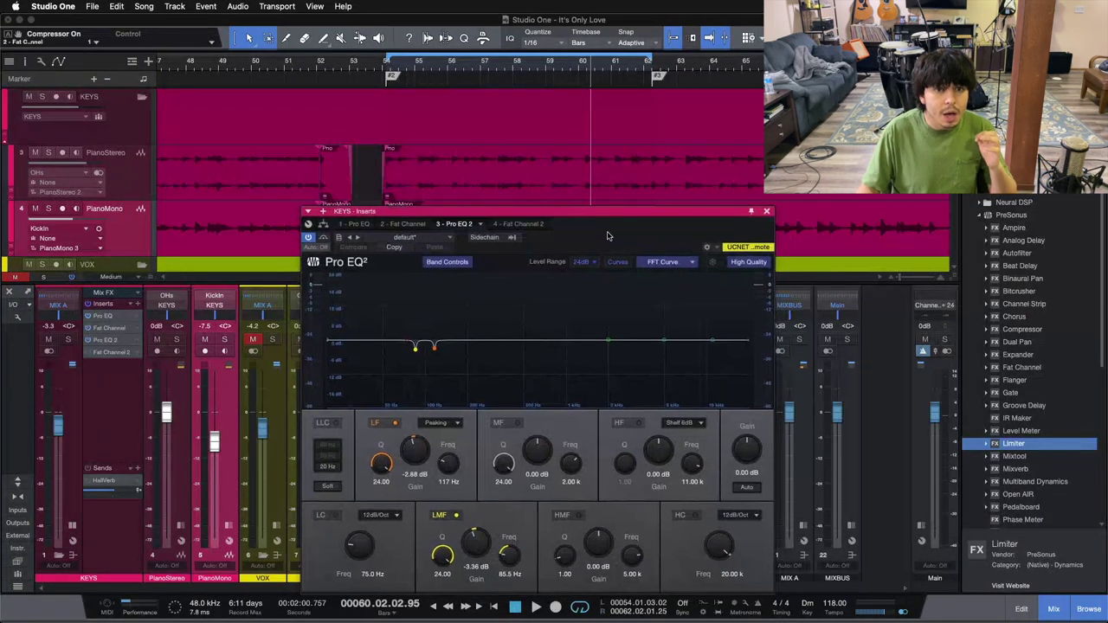
{"action": "key", "text": "space"}
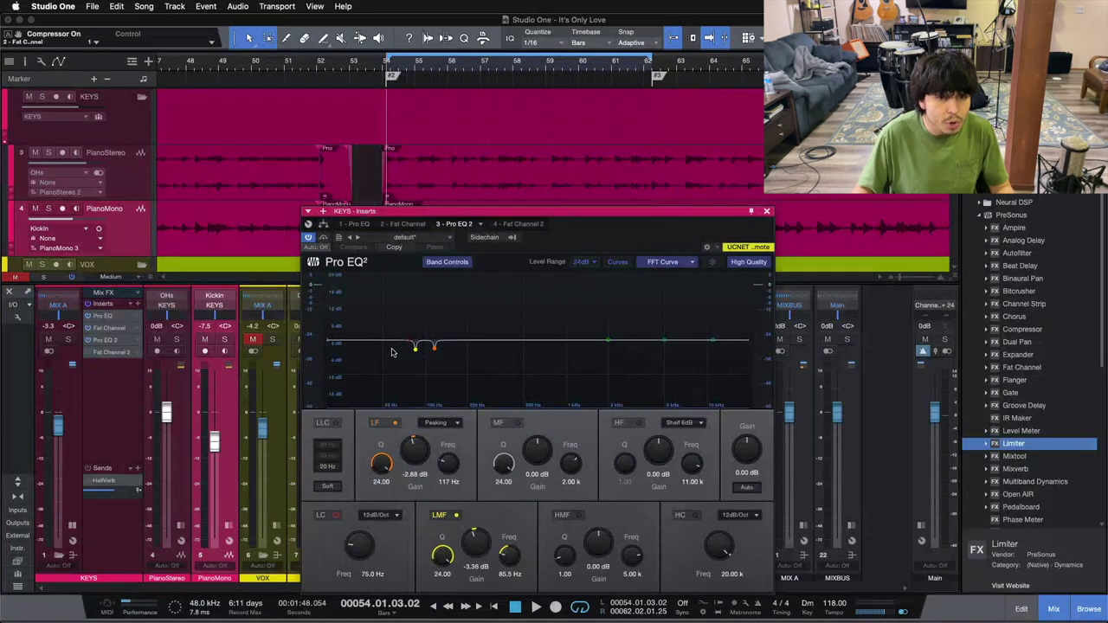
{"action": "left_click", "coordinate": [321, 239]}
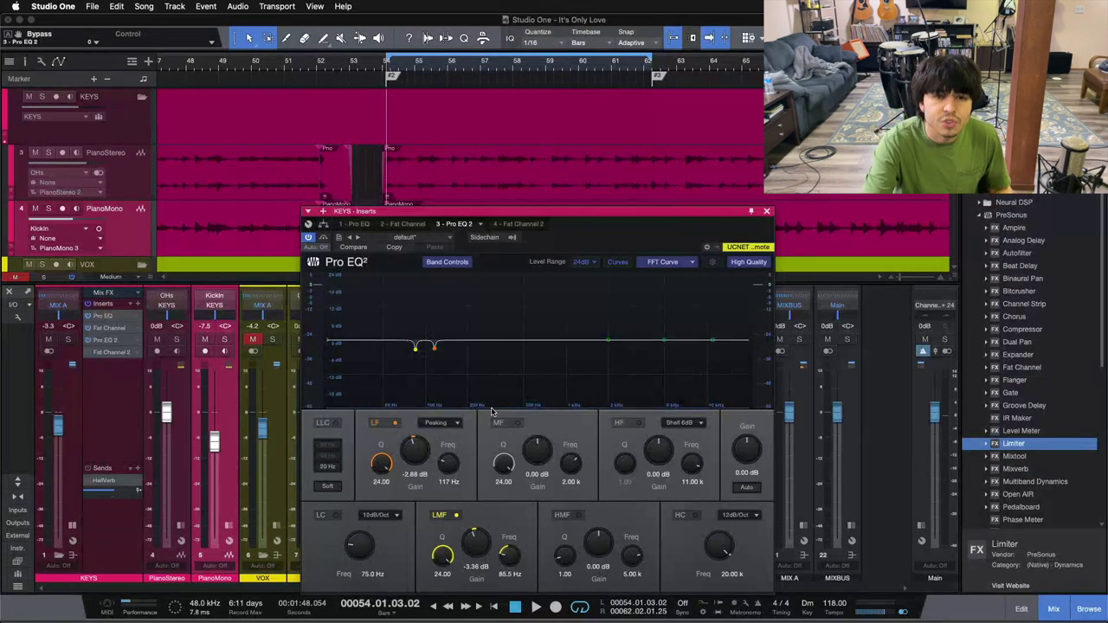
{"action": "key", "text": "space"}
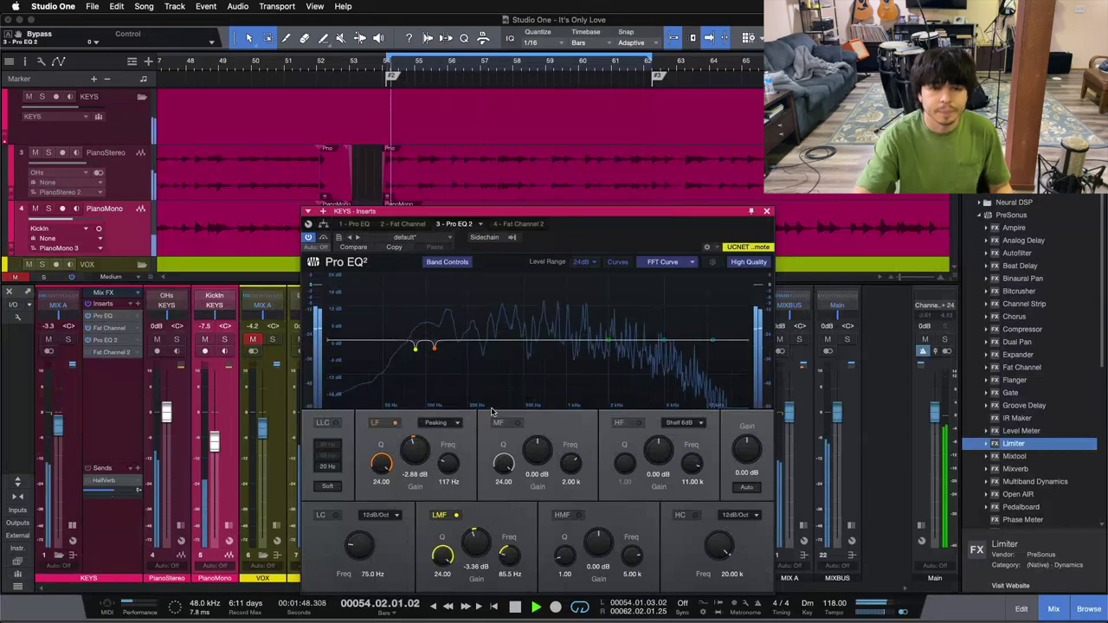
{"action": "left_click", "coordinate": [323, 239]}
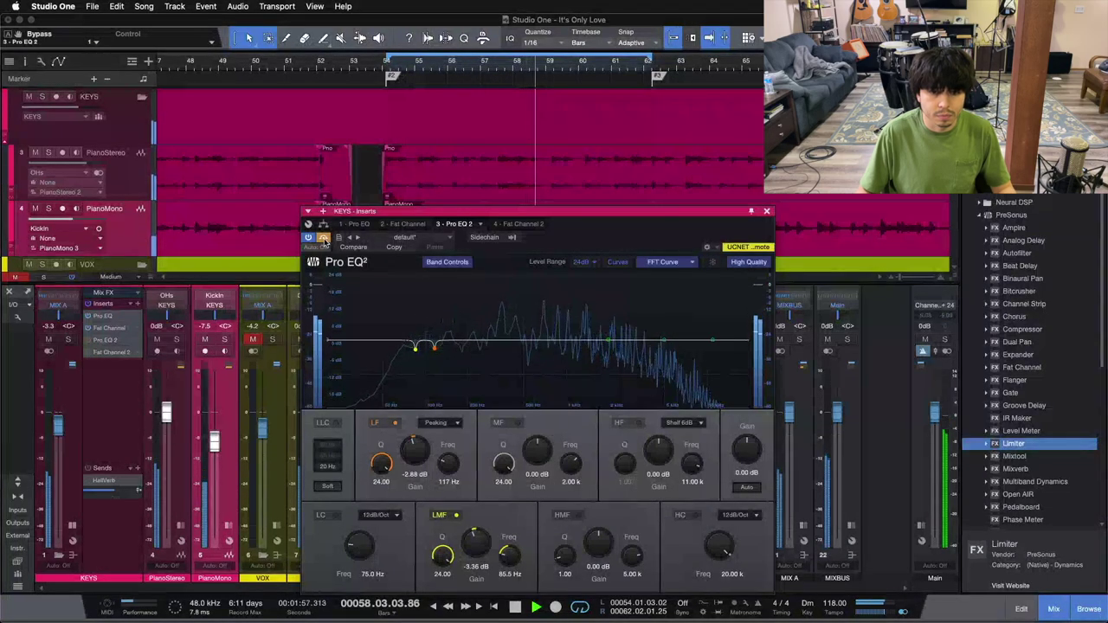
{"action": "left_click", "coordinate": [323, 239]}
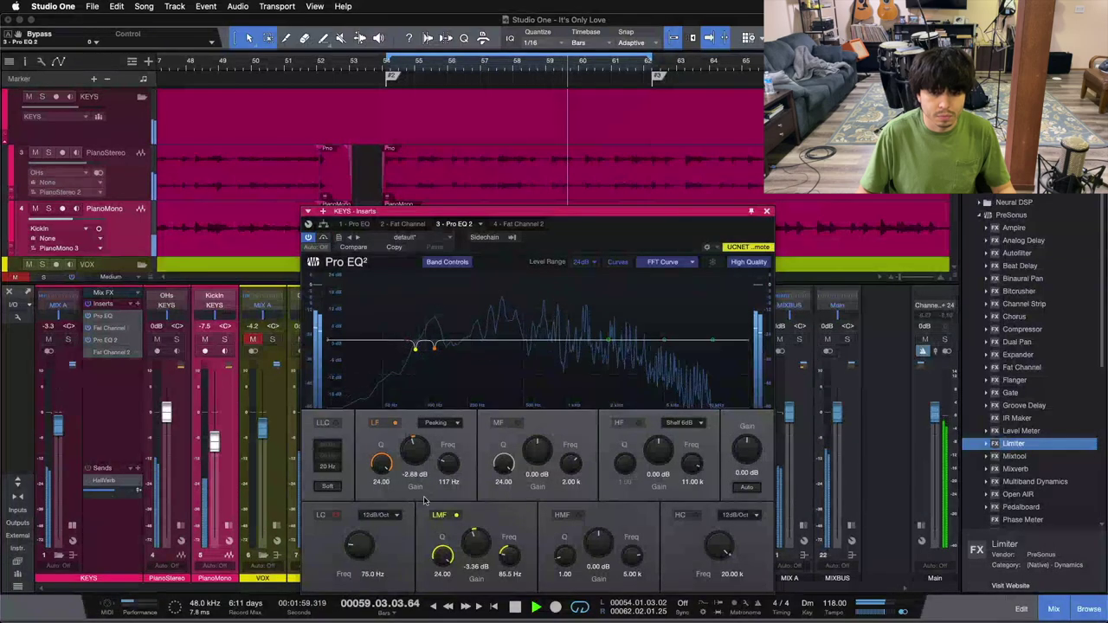
{"action": "left_click_drag", "start_coordinate": [414, 461], "coordinate": [410, 397]}
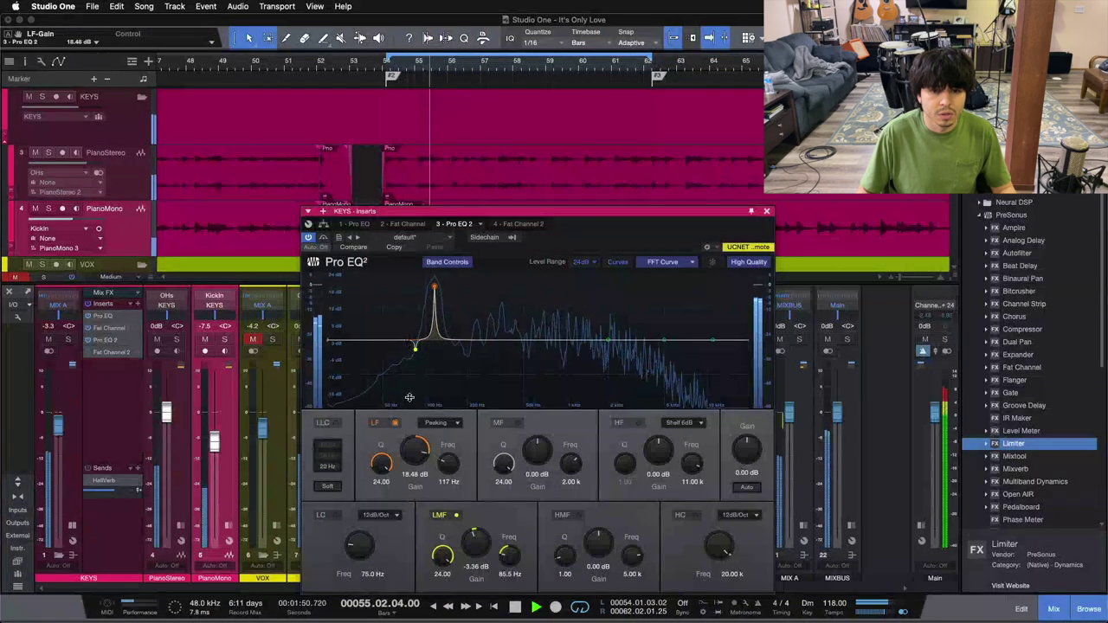
Return the KEYS Pro EQ low band to -2.88 dB at 117 Hz, stop playback, and enable the MF band
{"action": "left_click_drag", "start_coordinate": [409, 401], "coordinate": [474, 506]}
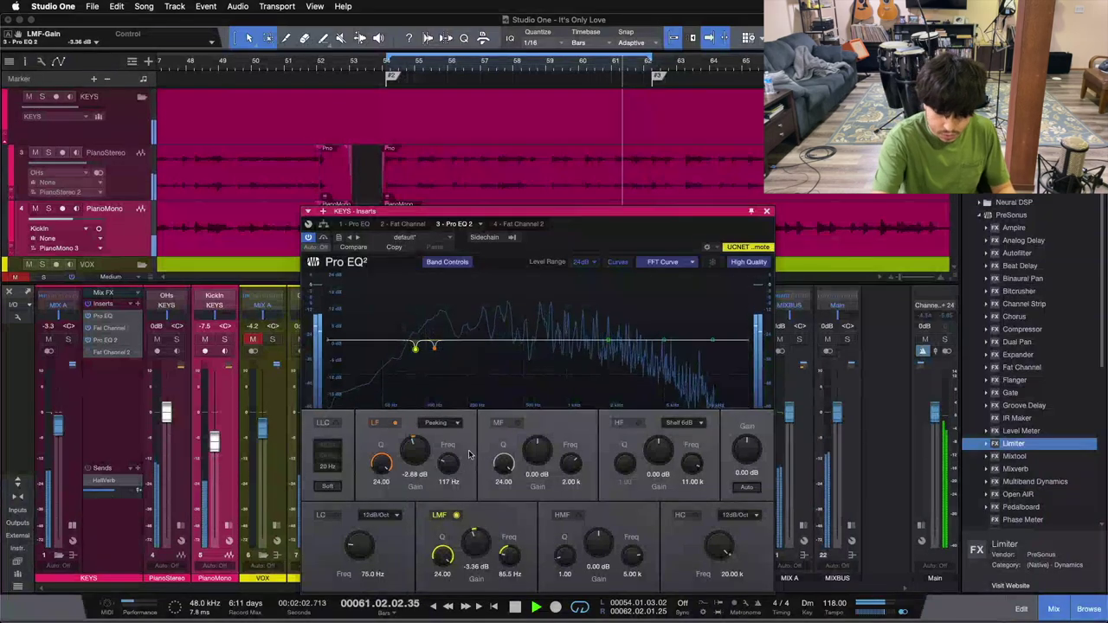
{"action": "key", "text": "space"}
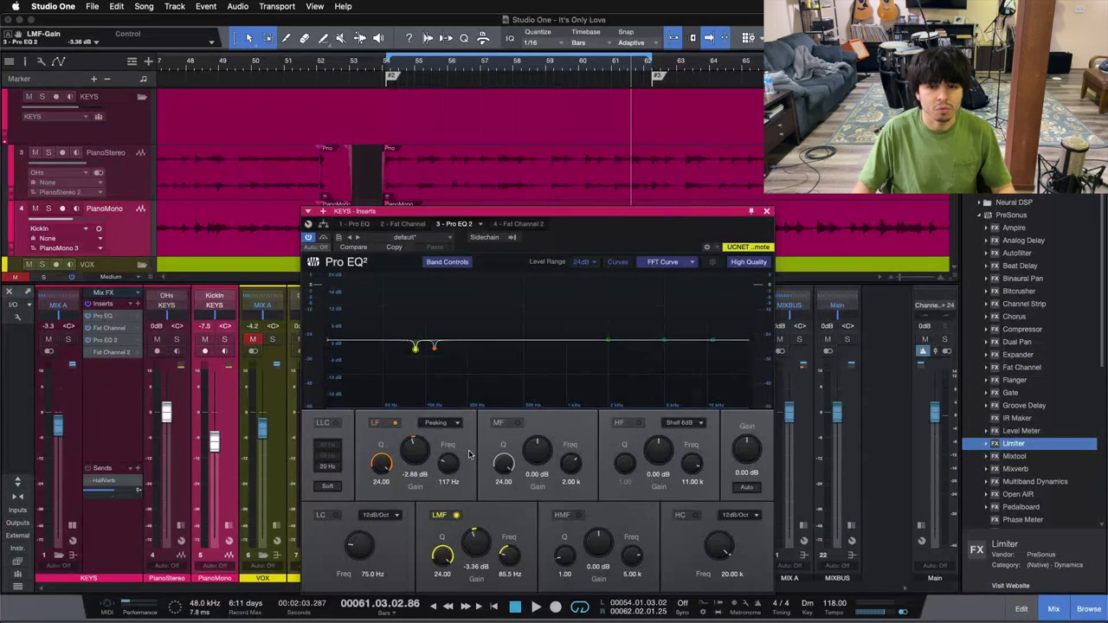
{"action": "left_click", "coordinate": [517, 423]}
Bring up the KEYS bus's '4 - Fat Channel 2' lower over the mixer and re-enable it
{"action": "left_click", "coordinate": [531, 223]}
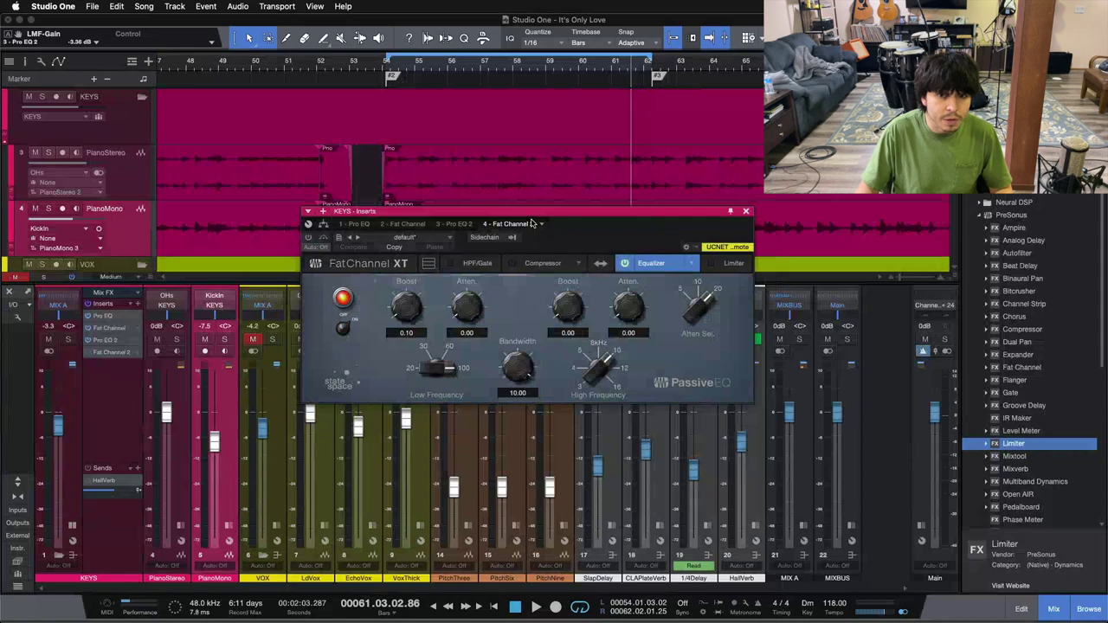
{"action": "left_click_drag", "start_coordinate": [638, 272], "coordinate": [703, 403]}
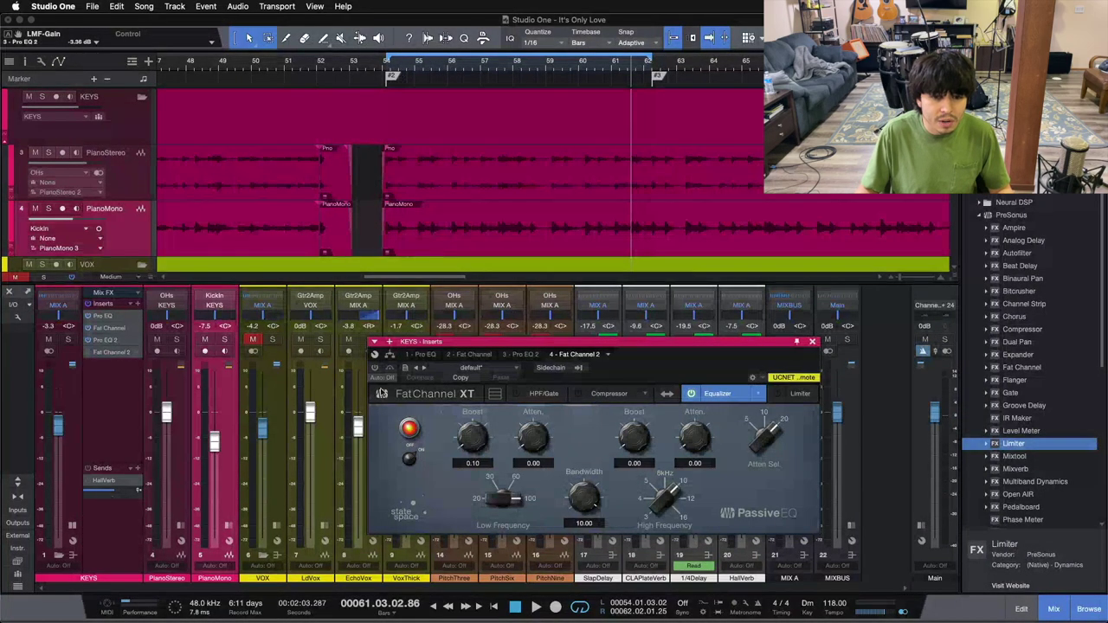
{"action": "left_click", "coordinate": [375, 368]}
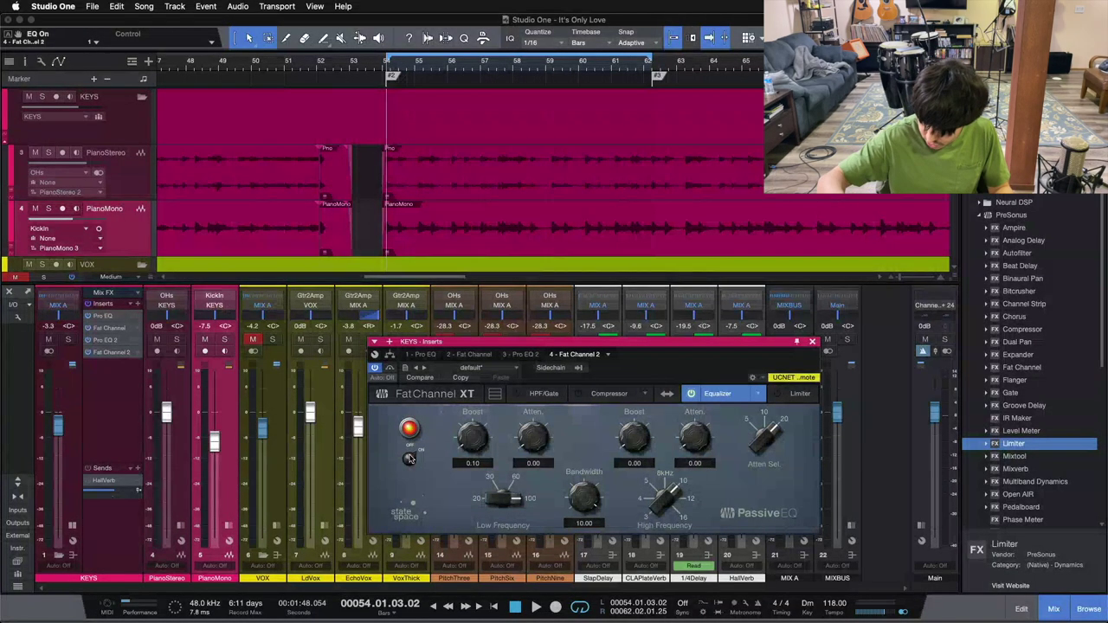
Compare the Passive EQ on and off during playback, leaving it switched on
{"action": "left_click", "coordinate": [410, 459]}
{"action": "key", "text": "space"}
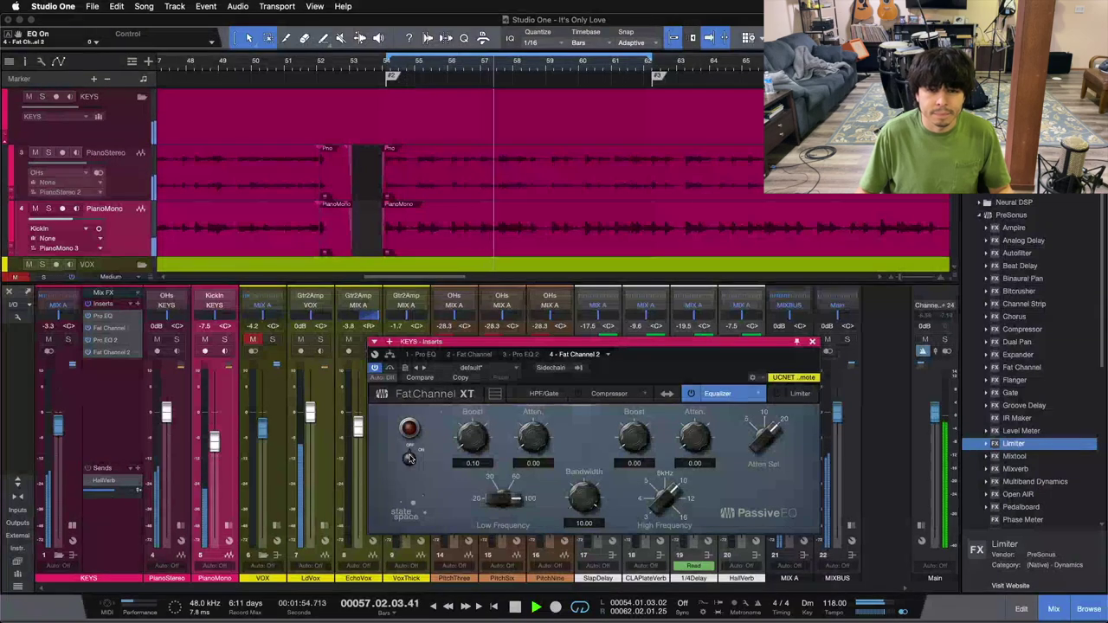
{"action": "left_click", "coordinate": [411, 457]}
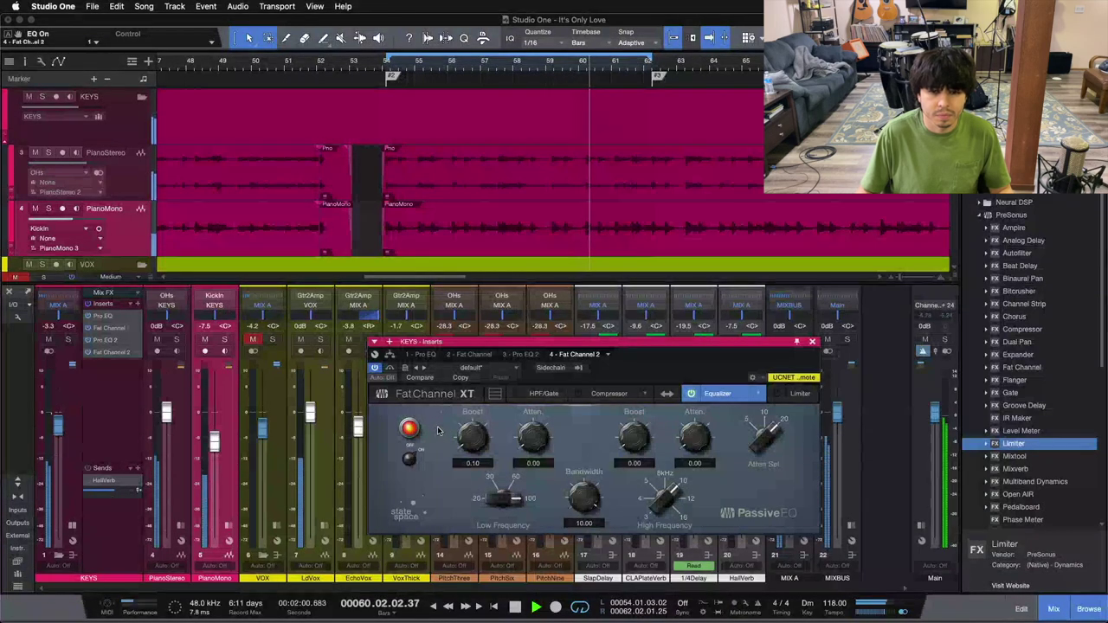
{"action": "left_click", "coordinate": [411, 457]}
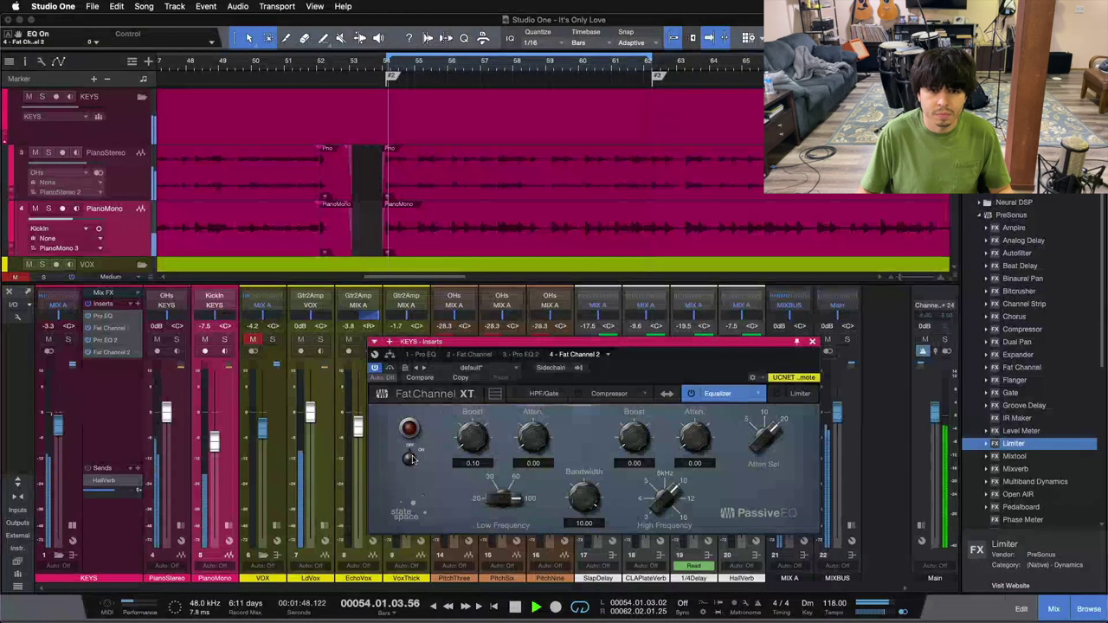
{"action": "left_click", "coordinate": [410, 457]}
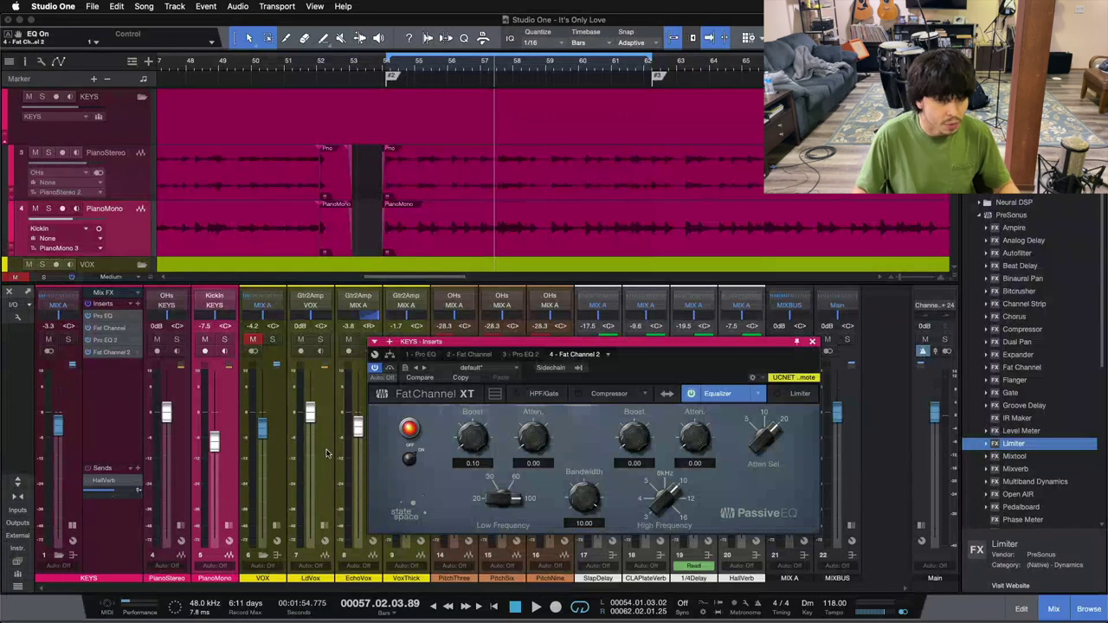
Close the Fat Channel and show the HallVerb return's Pro EQ with its 200 Hz low cut and 10 kHz high cut
{"action": "left_click", "coordinate": [812, 342]}
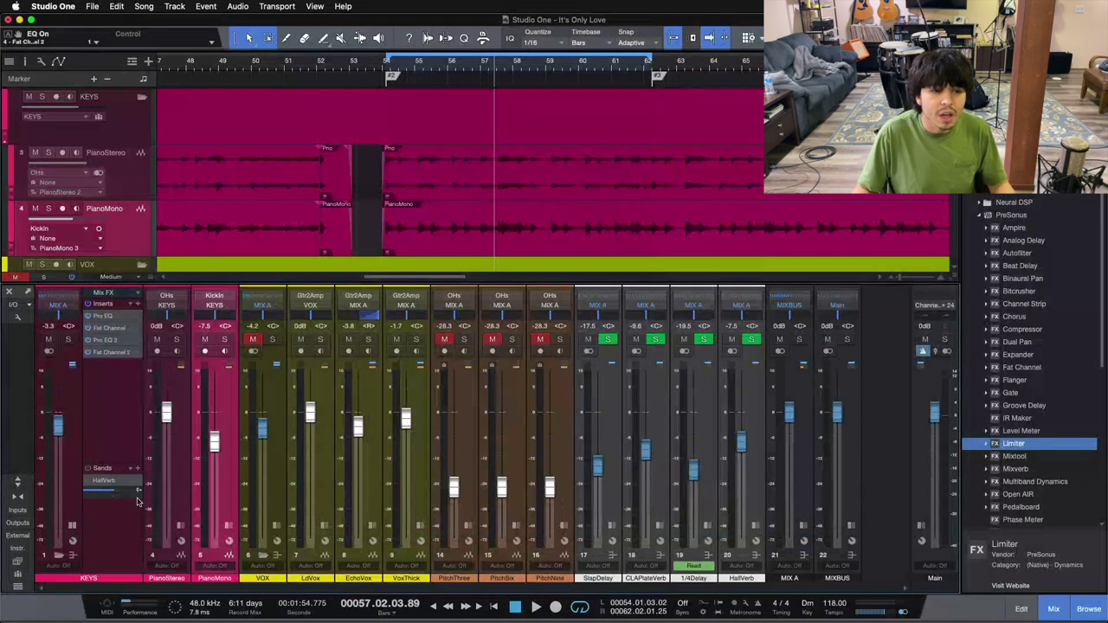
{"action": "left_click", "coordinate": [76, 515]}
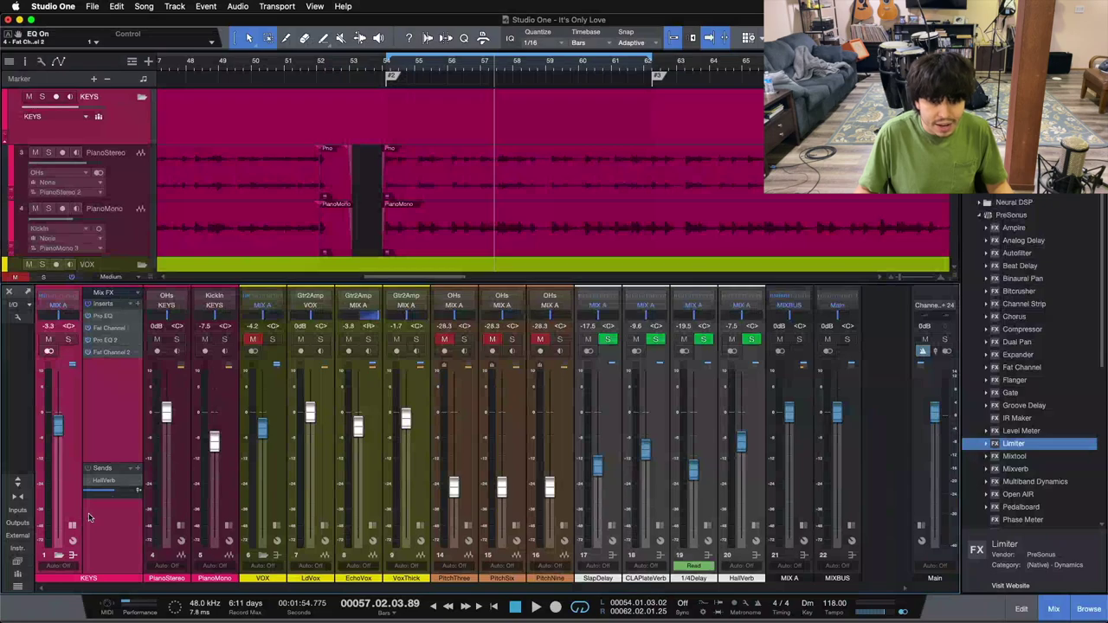
{"action": "left_click", "coordinate": [755, 516]}
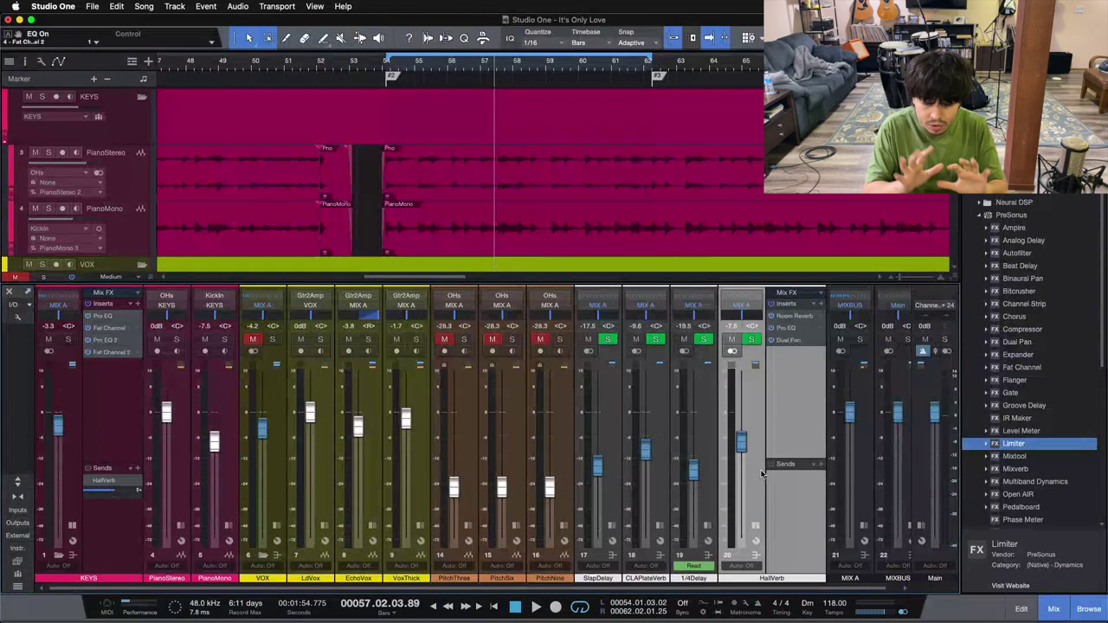
{"action": "left_click", "coordinate": [98, 419]}
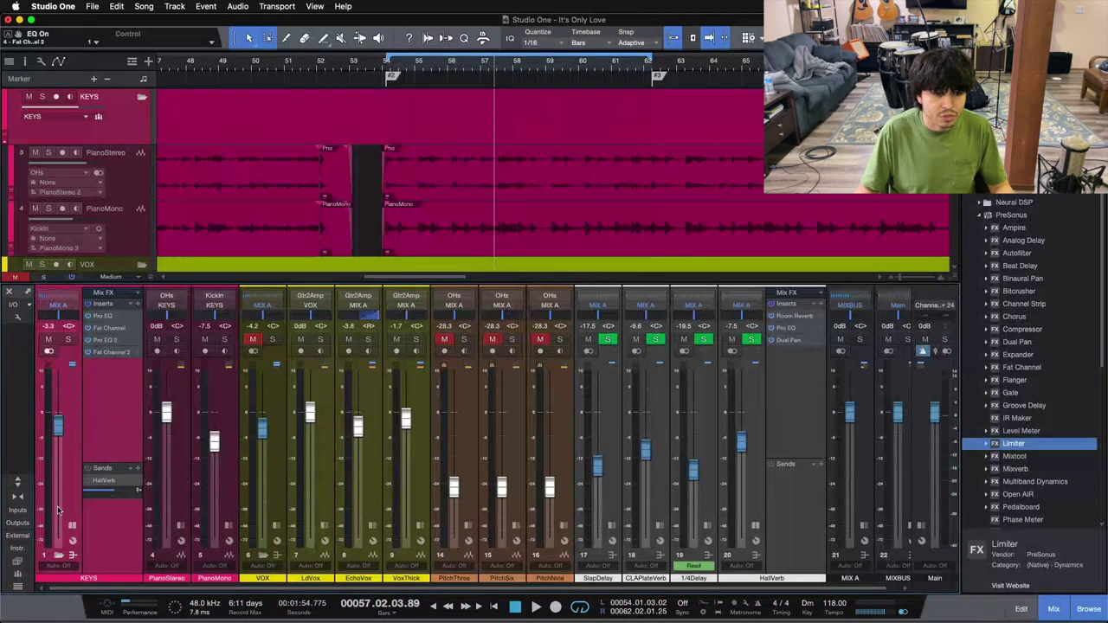
{"action": "double_click", "coordinate": [102, 483]}
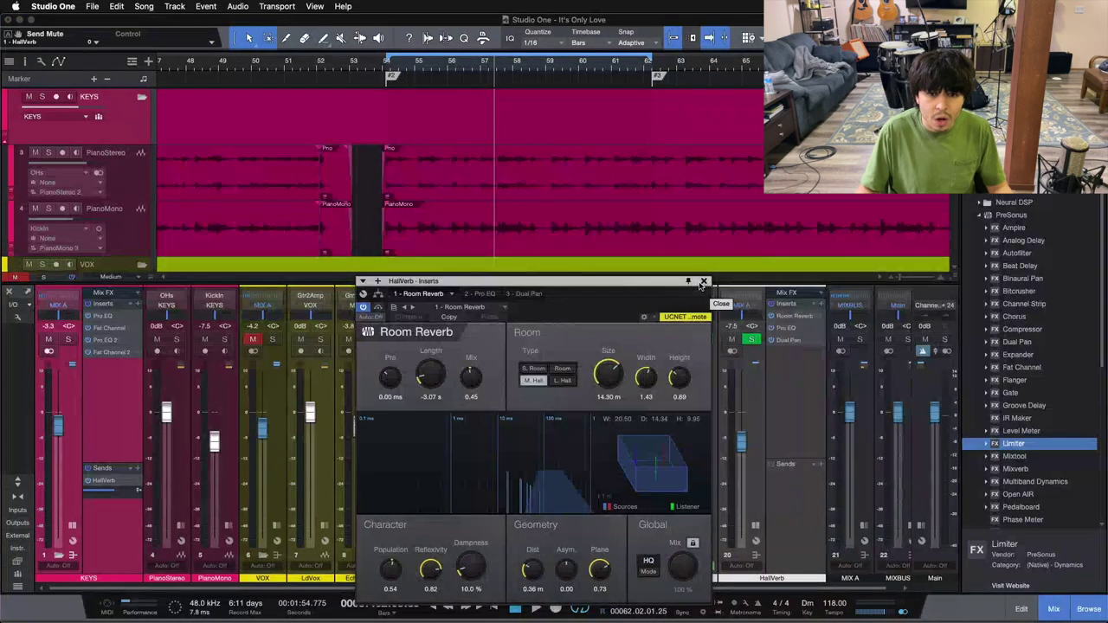
{"action": "left_click", "coordinate": [801, 315]}
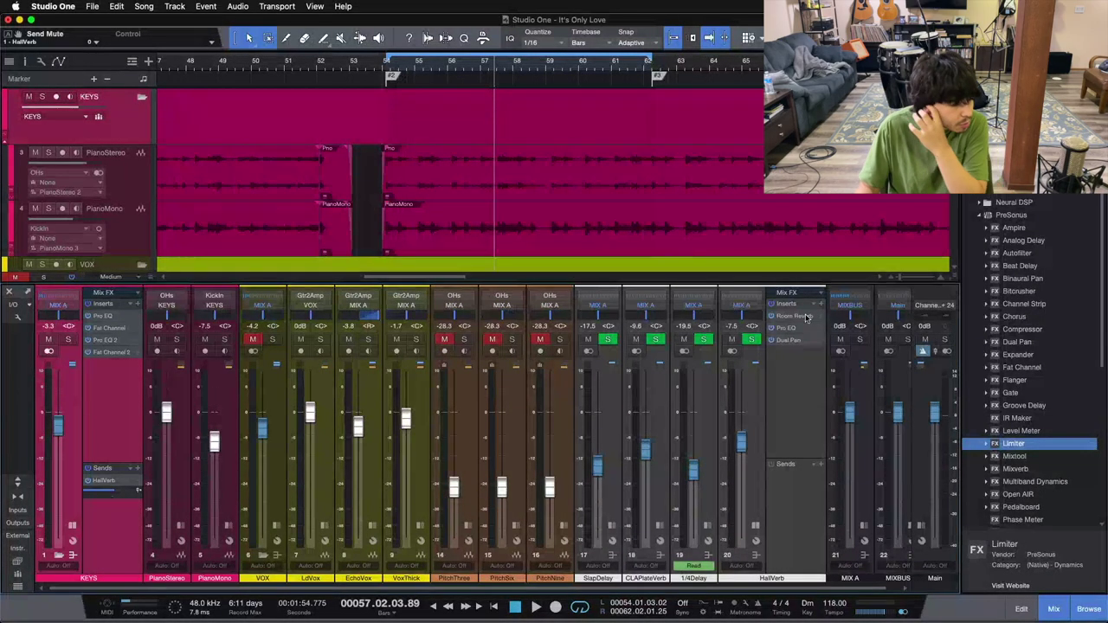
{"action": "left_click", "coordinate": [807, 328]}
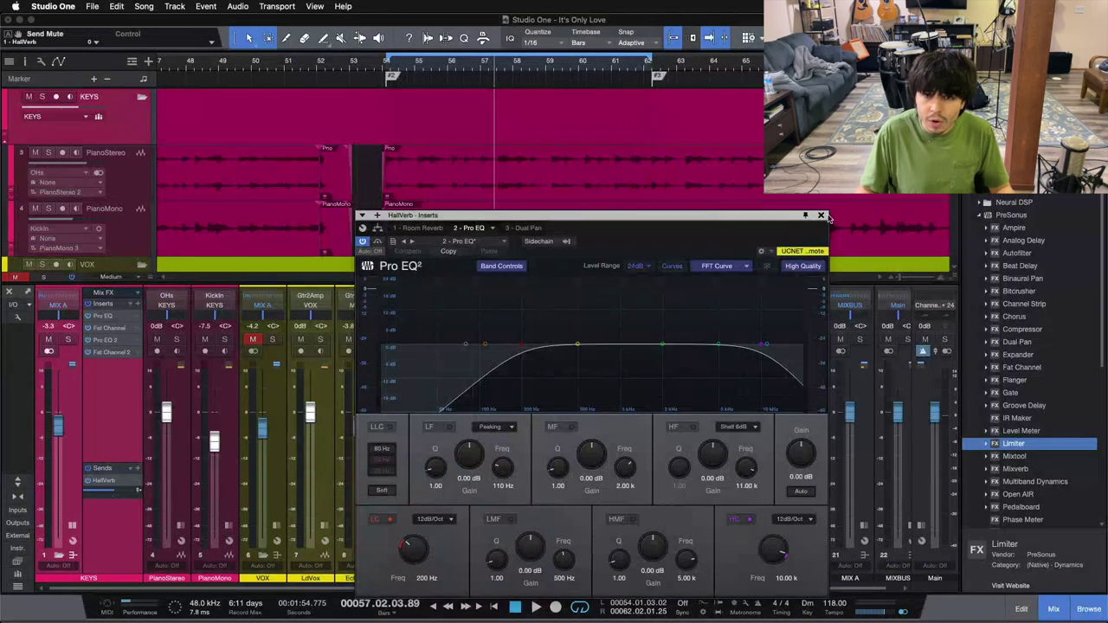
Show HallVerb's Dual Pan, using the -3dB Constant Power Sin/Cos law, in a lower window
{"action": "left_click", "coordinate": [517, 228]}
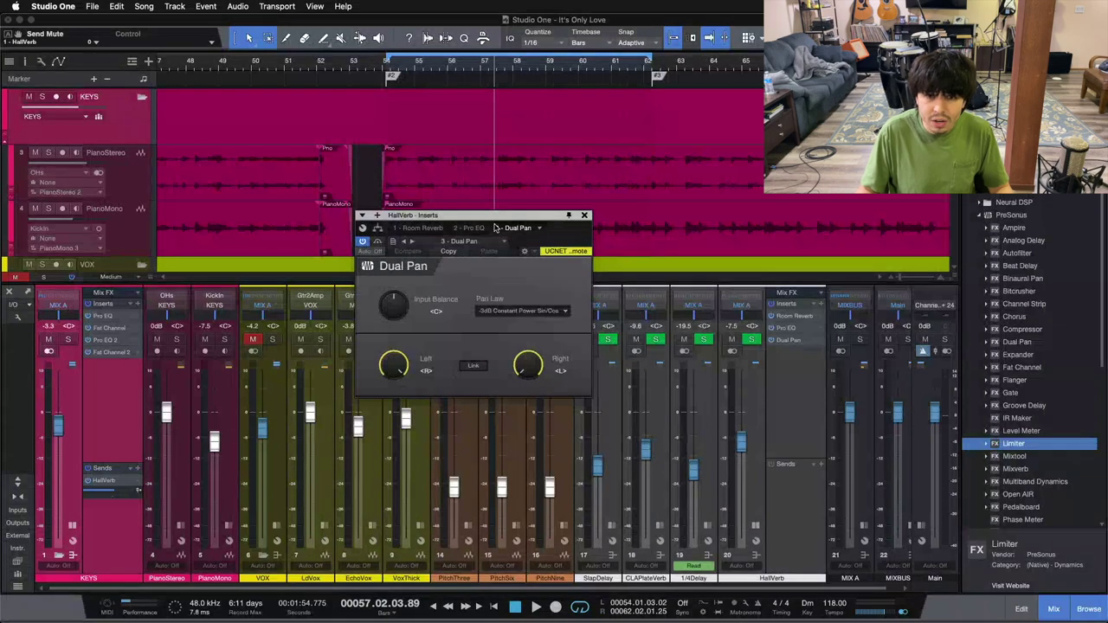
{"action": "left_click_drag", "start_coordinate": [495, 218], "coordinate": [591, 333]}
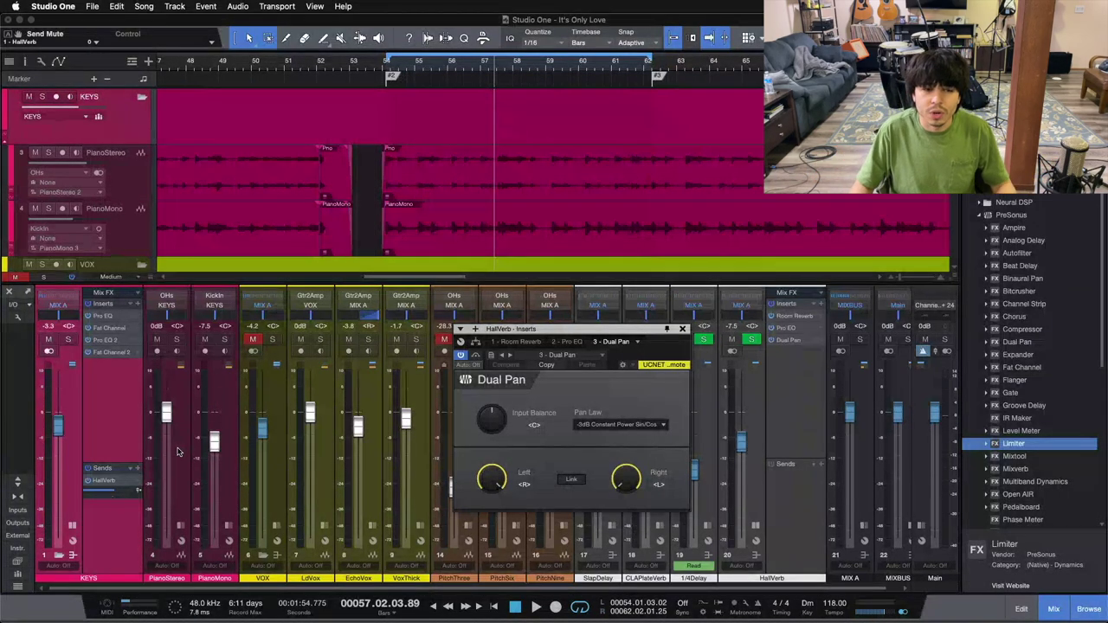
{"action": "left_click", "coordinate": [683, 330]}
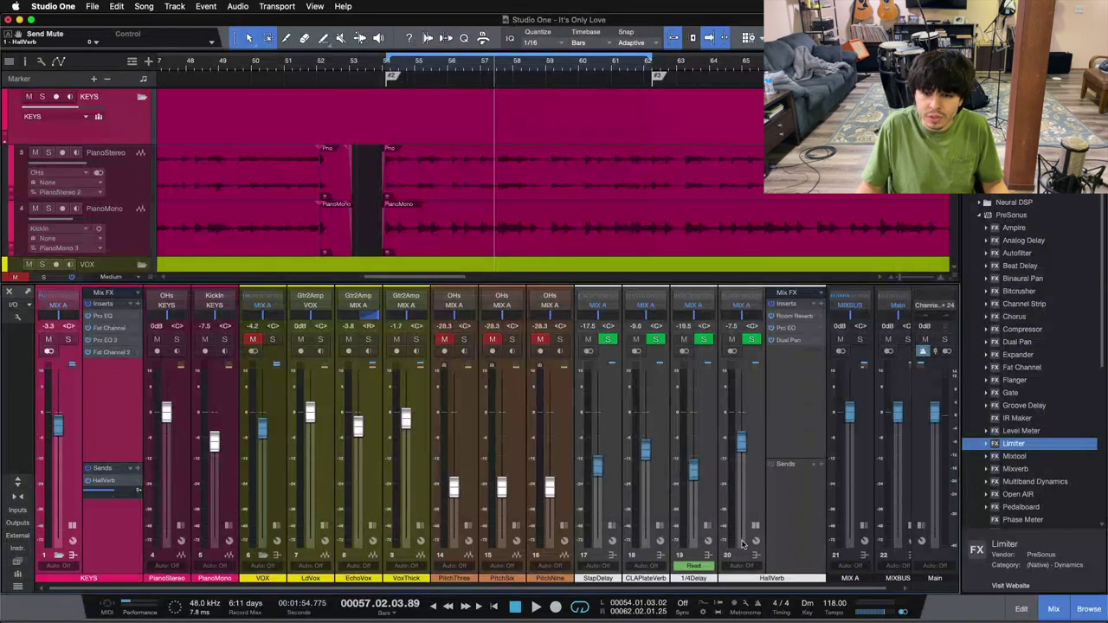
{"action": "left_click", "coordinate": [754, 525]}
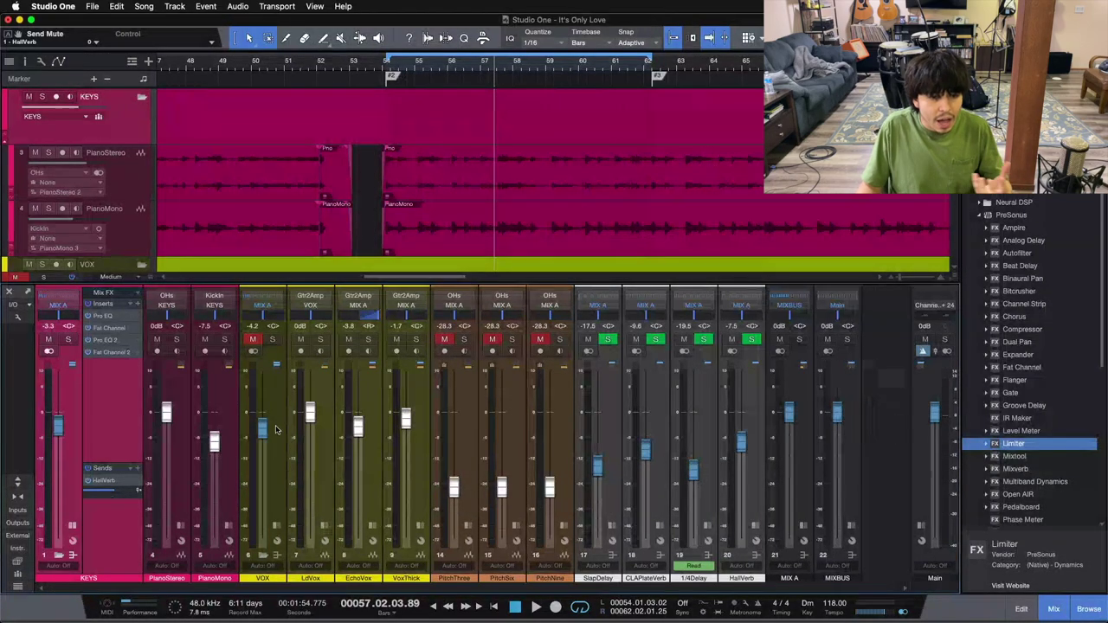
{"action": "left_click", "coordinate": [752, 340]}
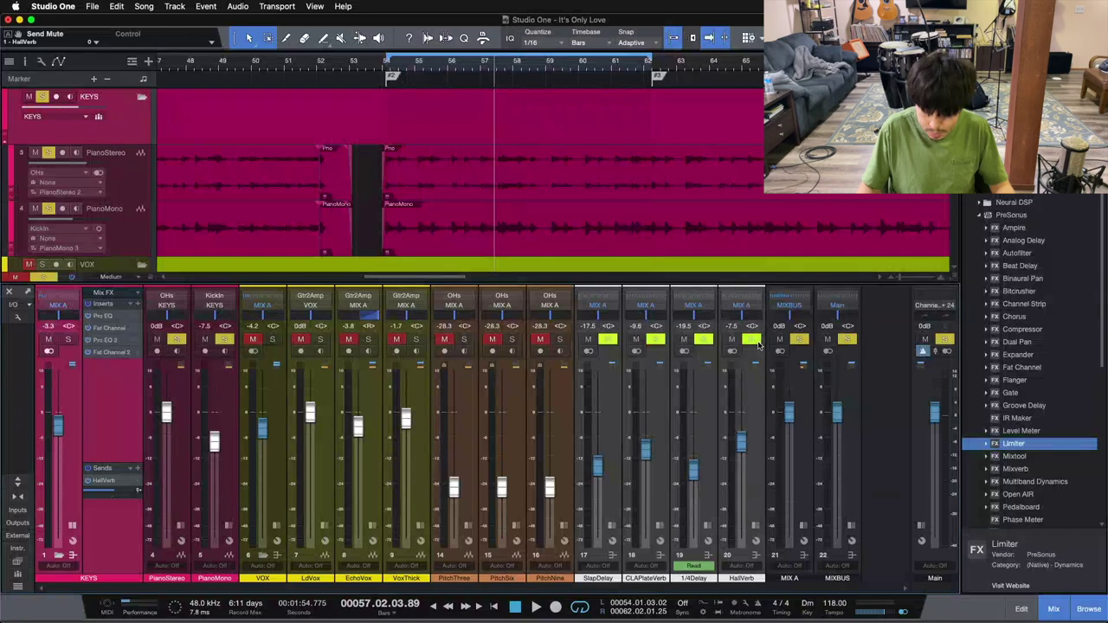
{"action": "key", "text": "space"}
{"action": "key", "text": "space"}
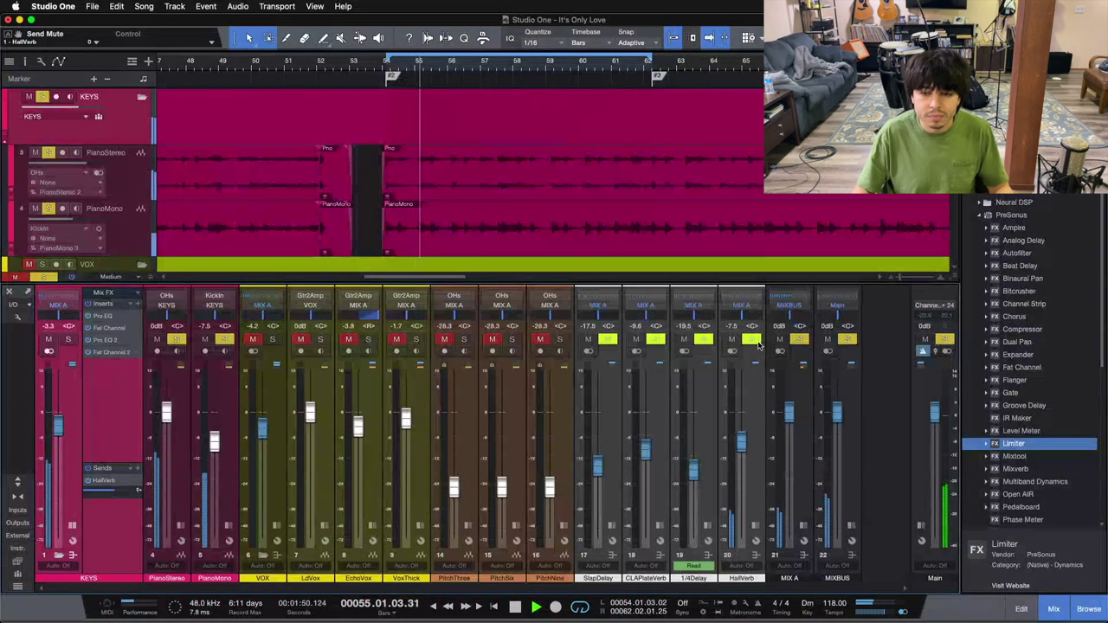
{"action": "left_click", "coordinate": [754, 523]}
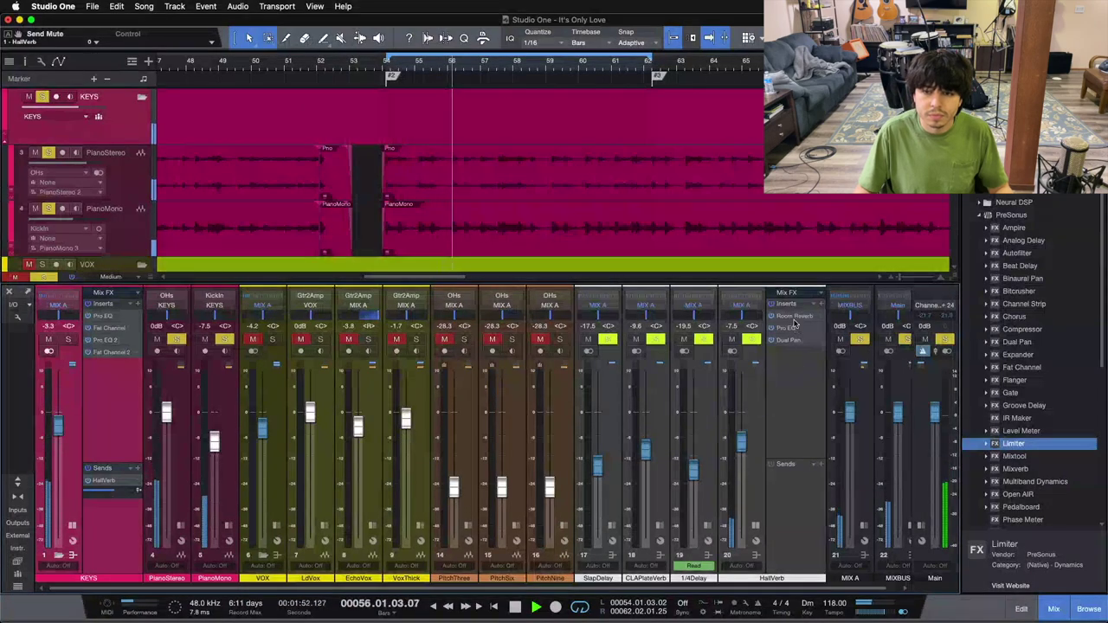
{"action": "left_click", "coordinate": [795, 316]}
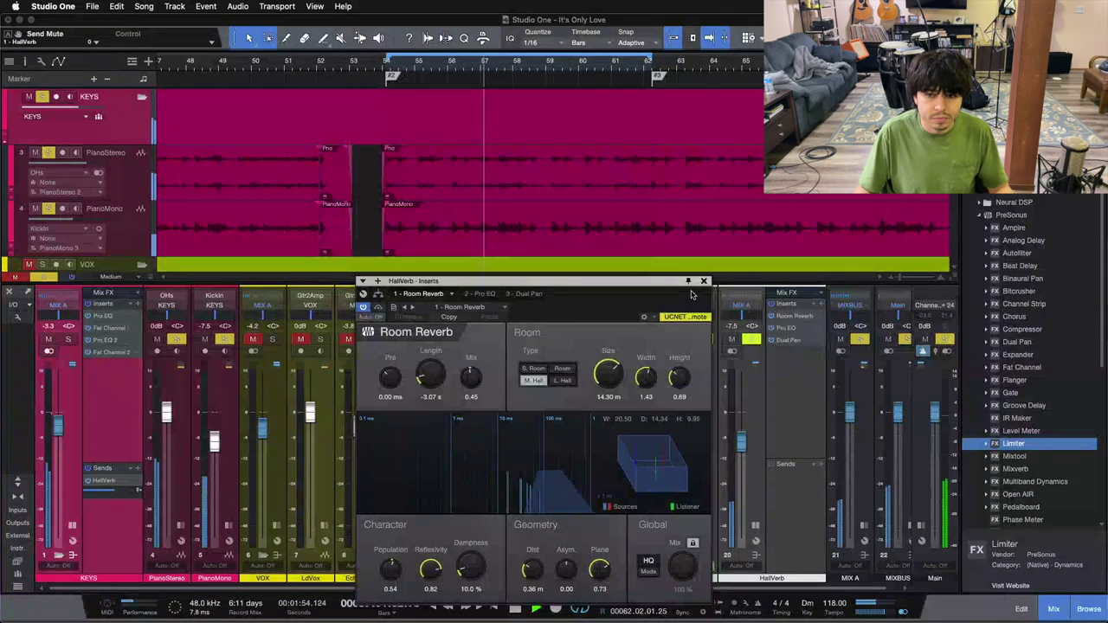
{"action": "left_click", "coordinate": [500, 309]}
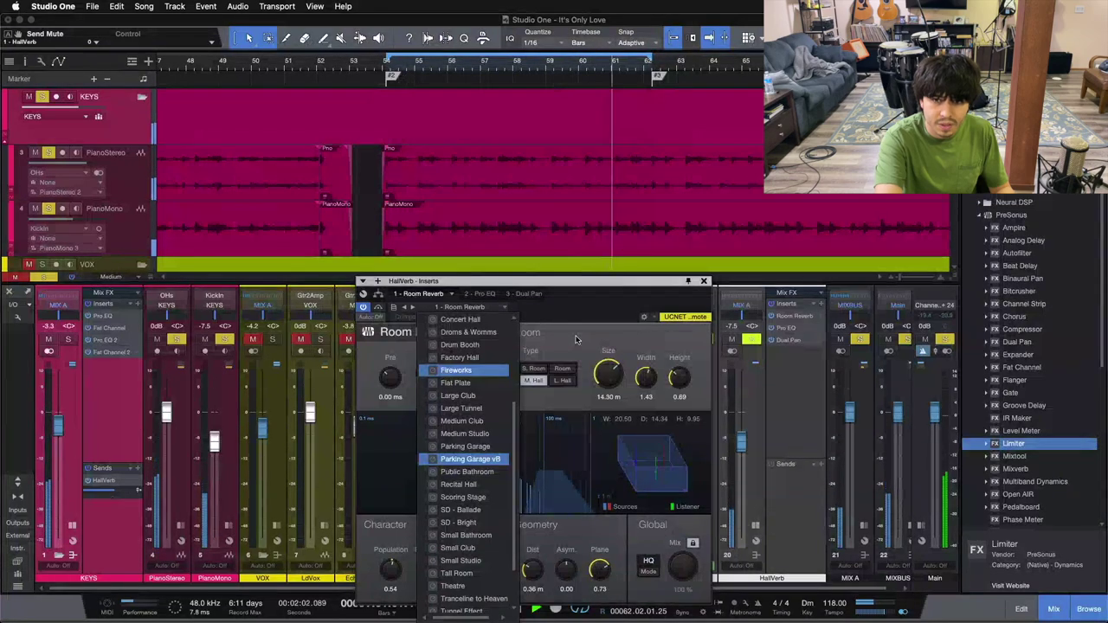
{"action": "left_click", "coordinate": [576, 338]}
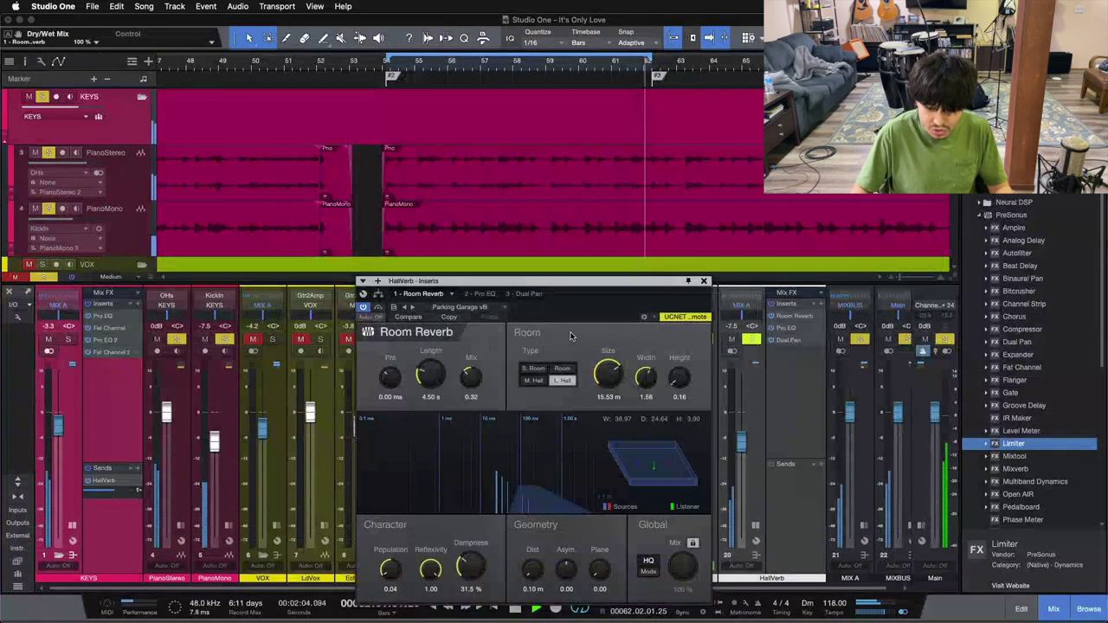
{"action": "left_click", "coordinate": [492, 316]}
{"action": "left_click", "coordinate": [465, 307]}
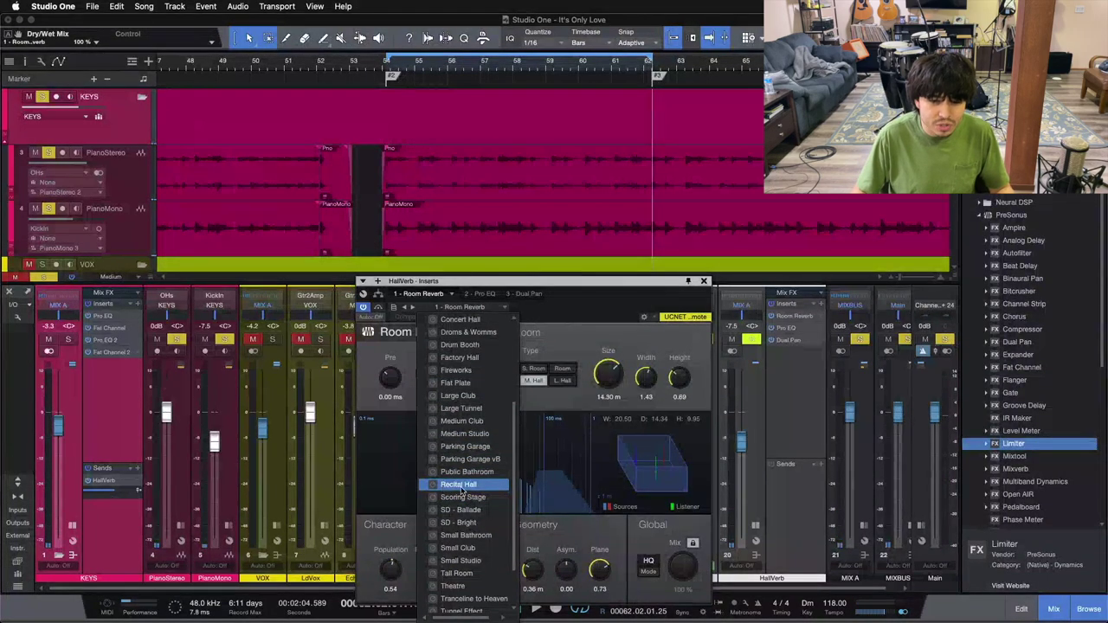
{"action": "left_click", "coordinate": [563, 330]}
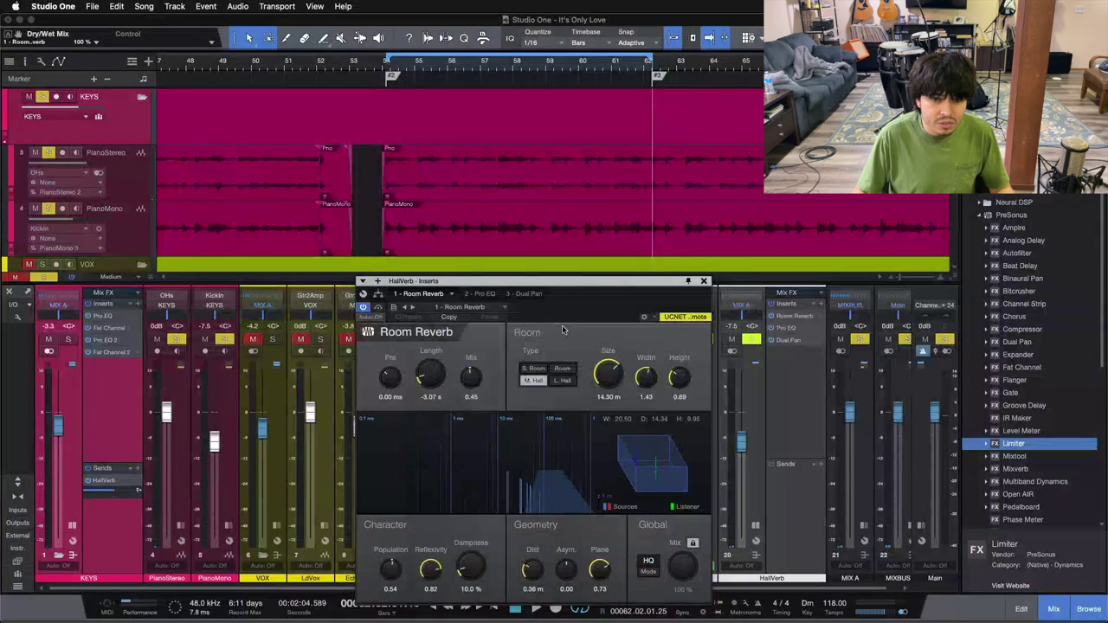
{"action": "left_click", "coordinate": [704, 282]}
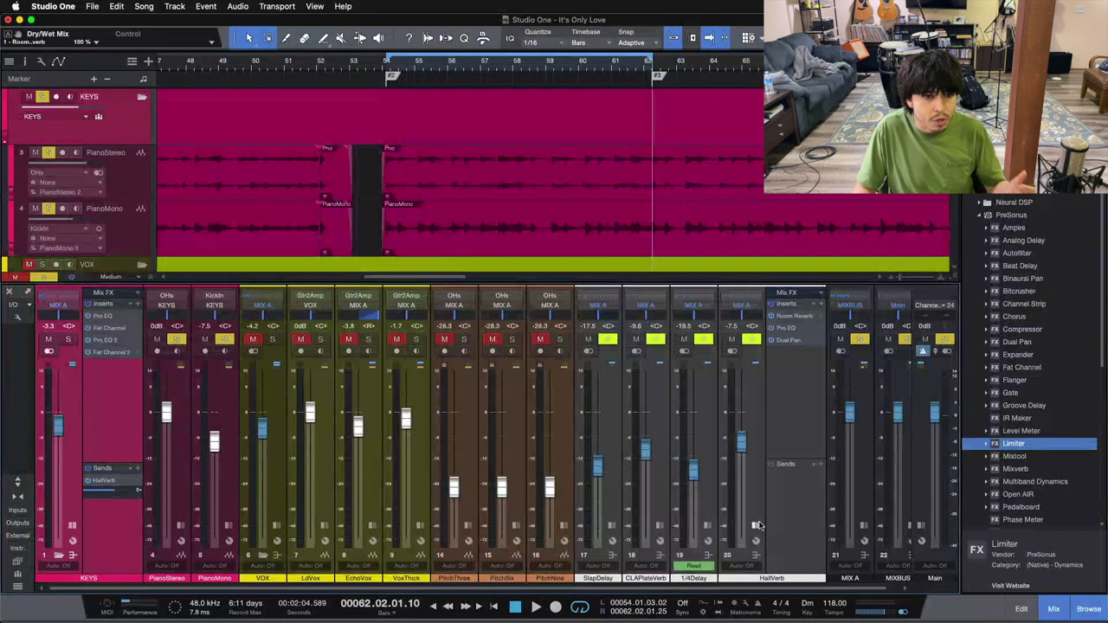
{"action": "left_click", "coordinate": [756, 554]}
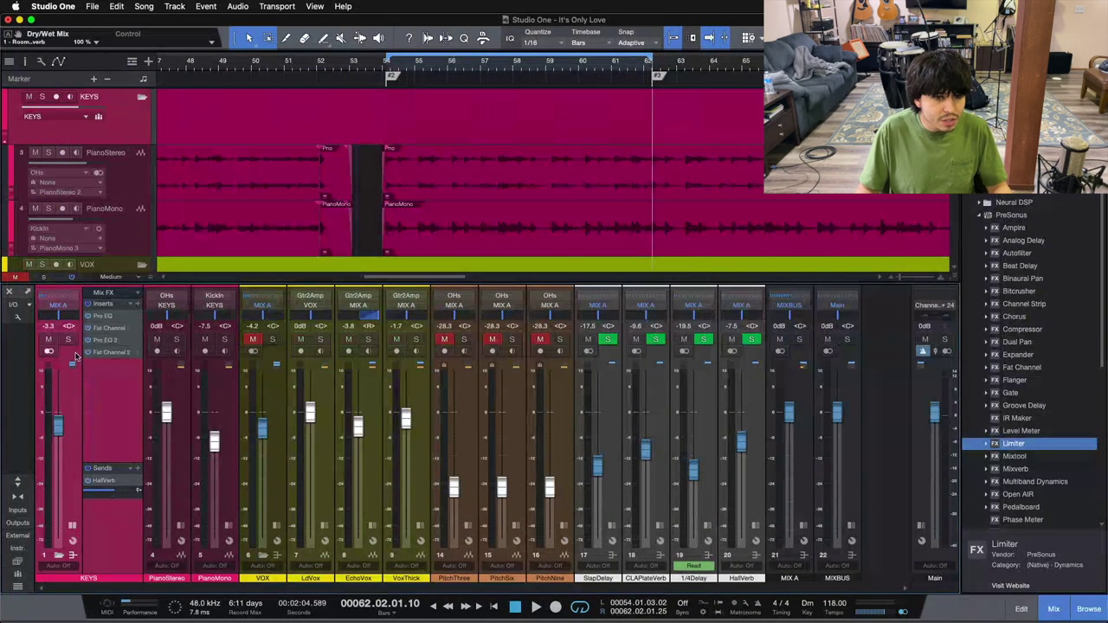
Solo KEYS and play it, muting and unmuting the HallVerb send to compare dry and reverberant piano
{"action": "left_click", "coordinate": [68, 340]}
{"action": "left_click", "coordinate": [88, 487]}
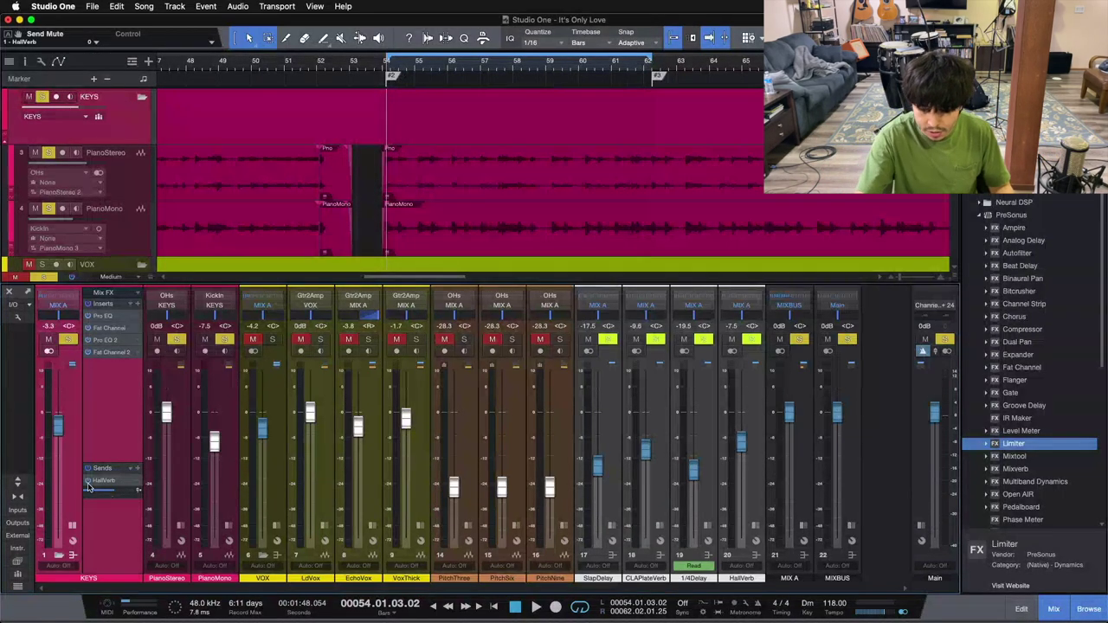
{"action": "key", "text": "space"}
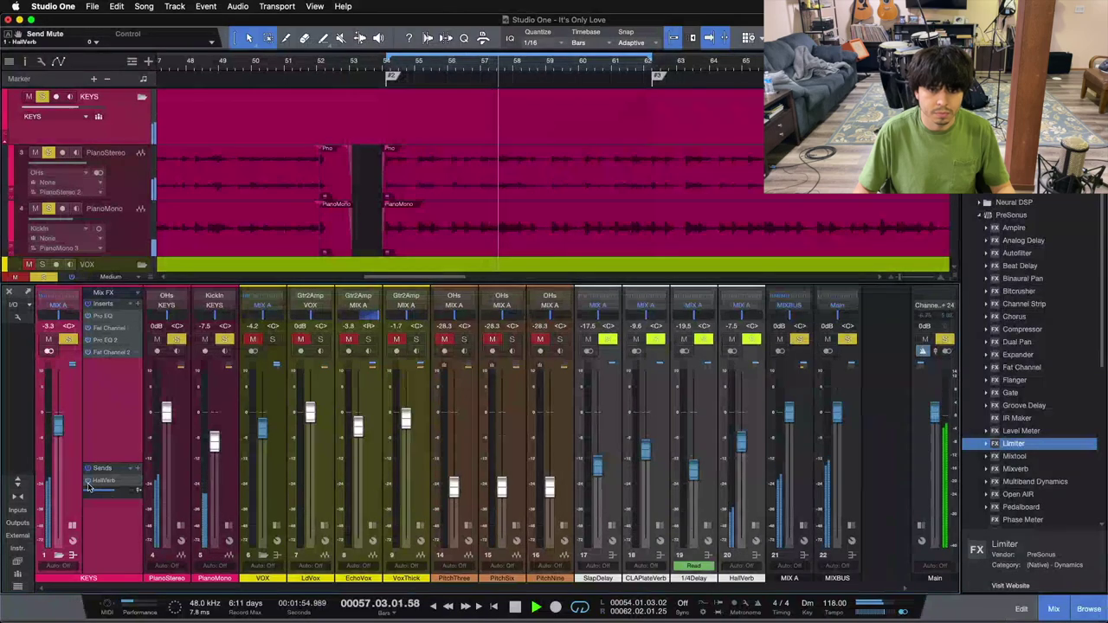
{"action": "left_click", "coordinate": [88, 487]}
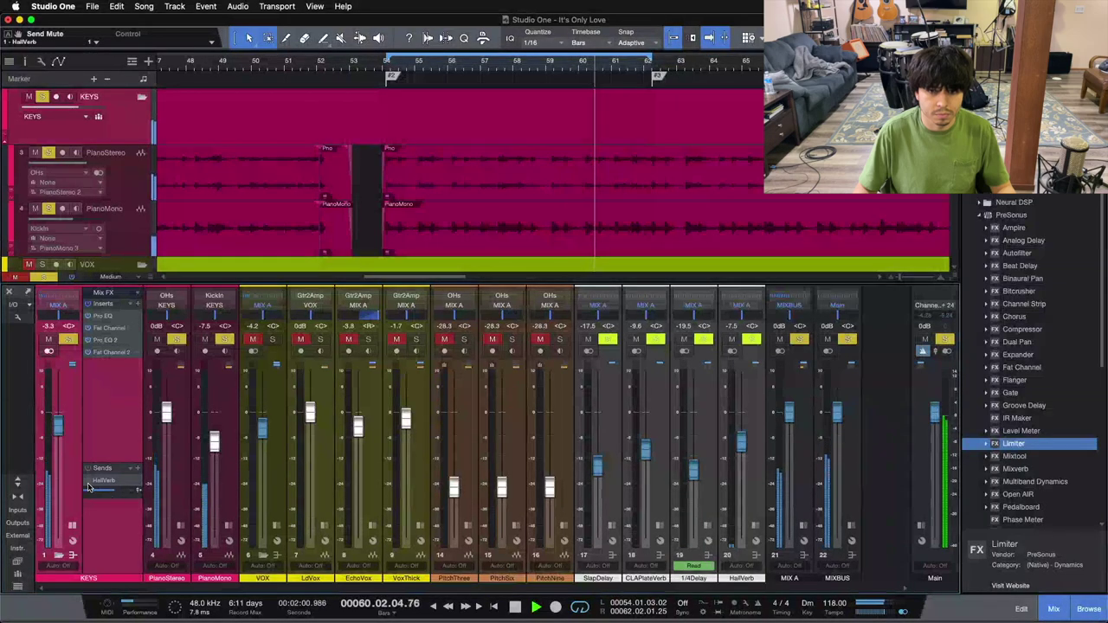
{"action": "left_click", "coordinate": [87, 487]}
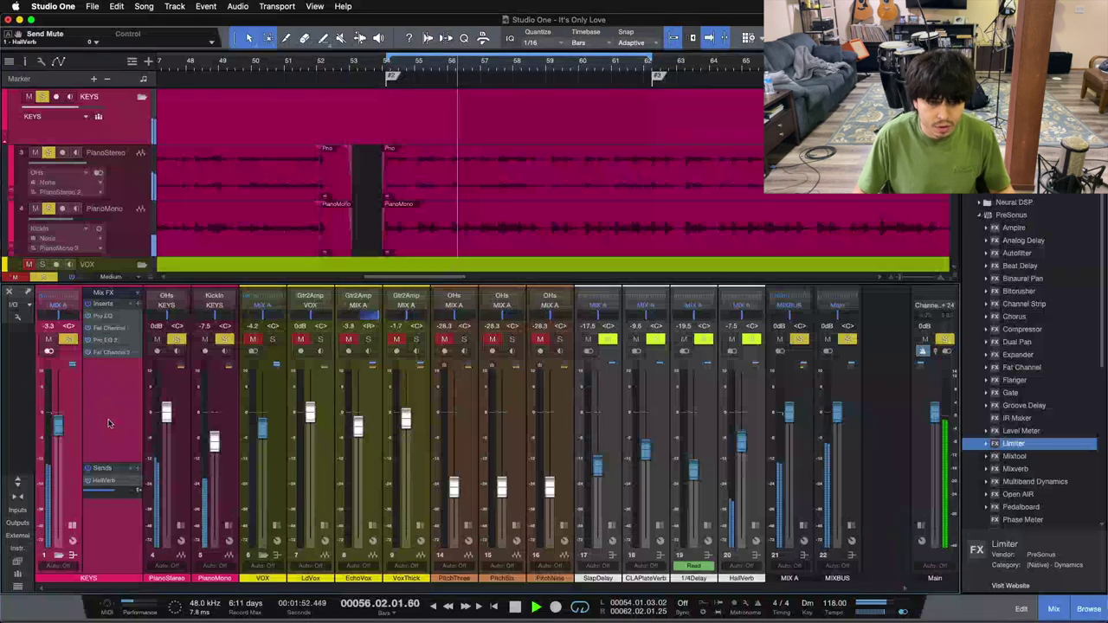
{"action": "left_click", "coordinate": [88, 482]}
{"action": "left_click", "coordinate": [87, 481]}
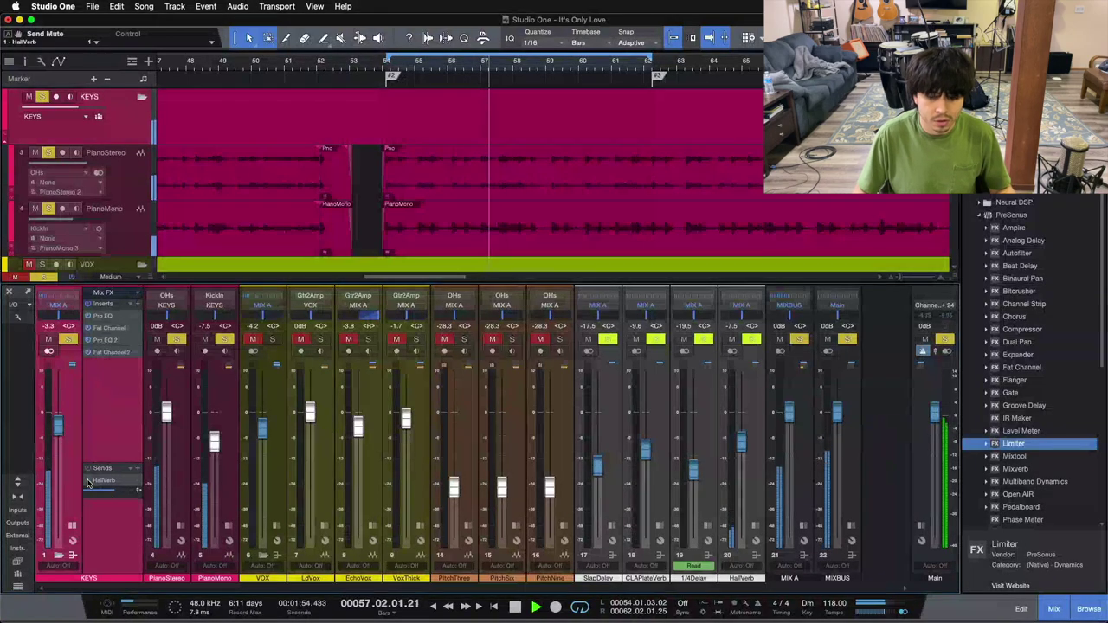